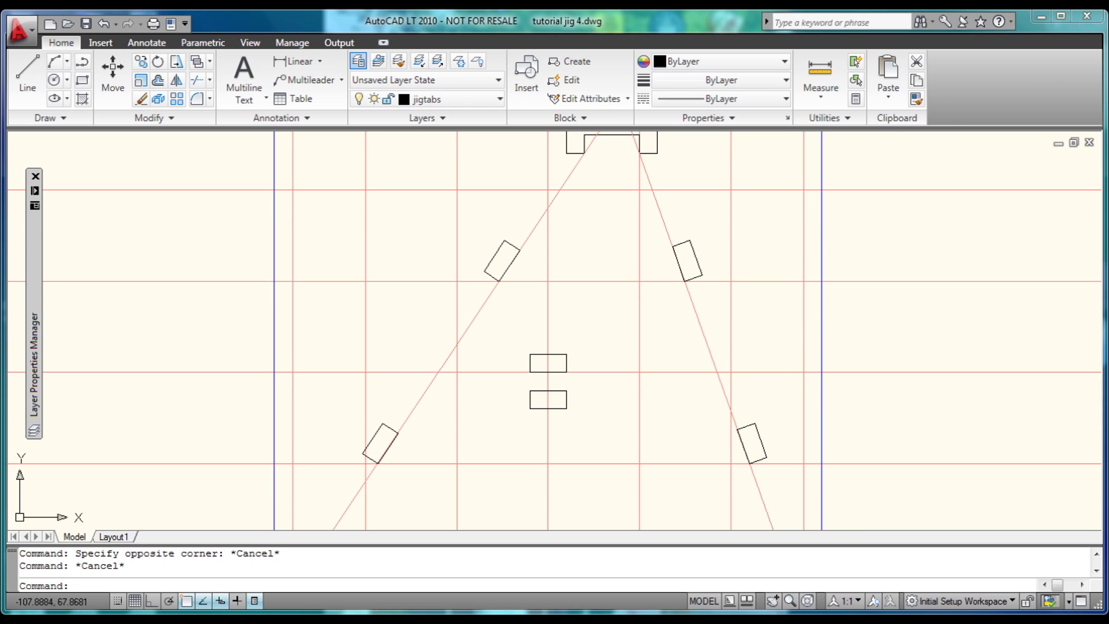
# Copy the two stacked horizontal rectangles in the middle of the jig 50 units to the right.
pyautogui.click(142, 62)
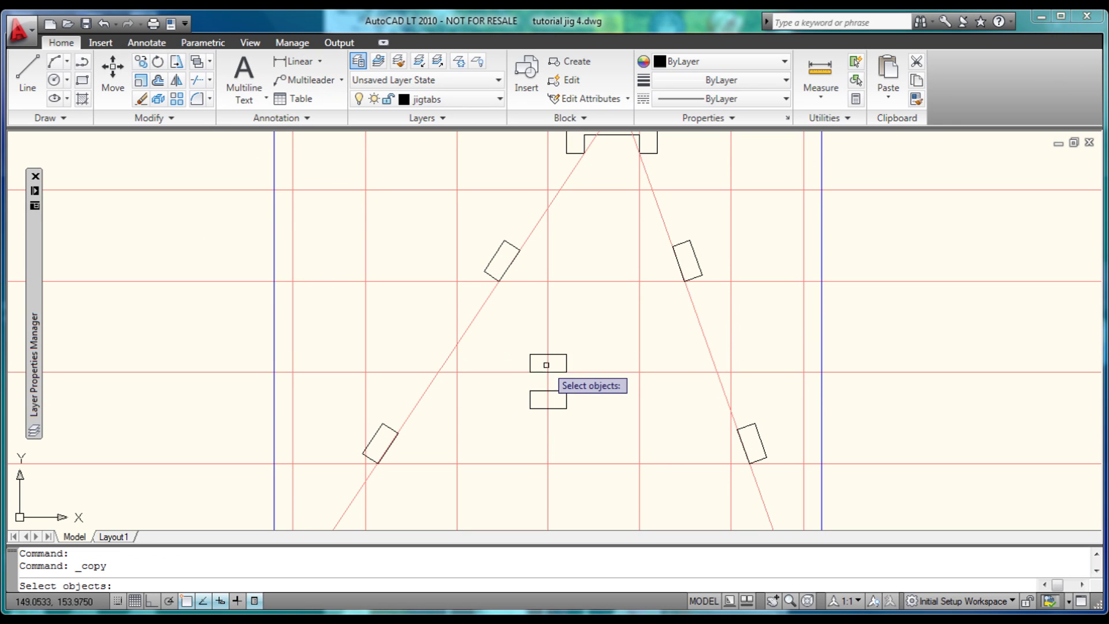
pyautogui.click(551, 355)
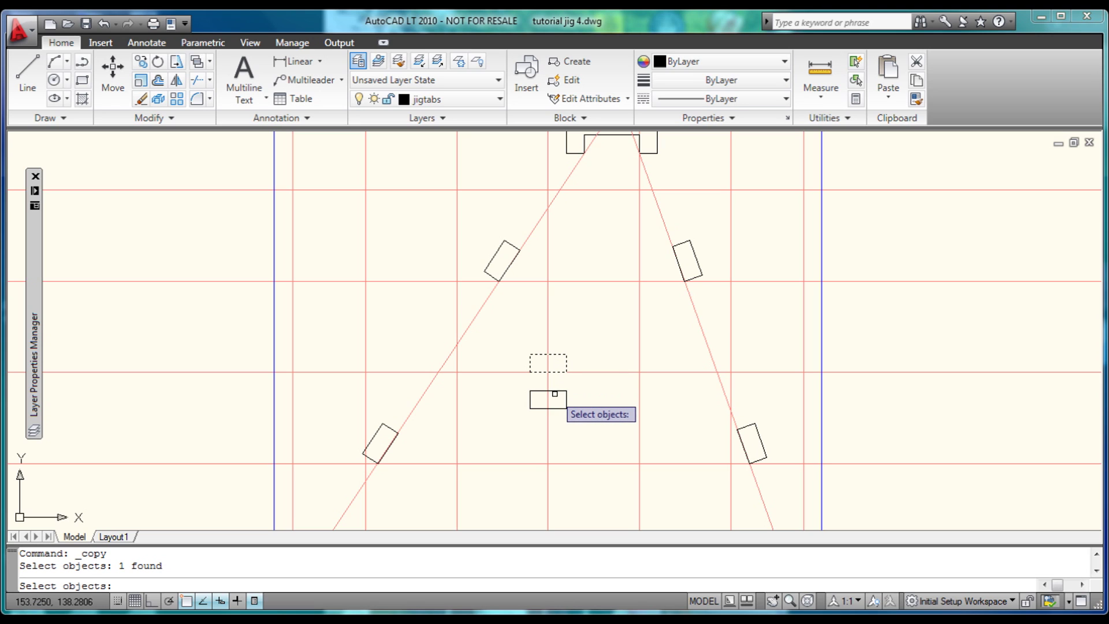
pyautogui.click(555, 392)
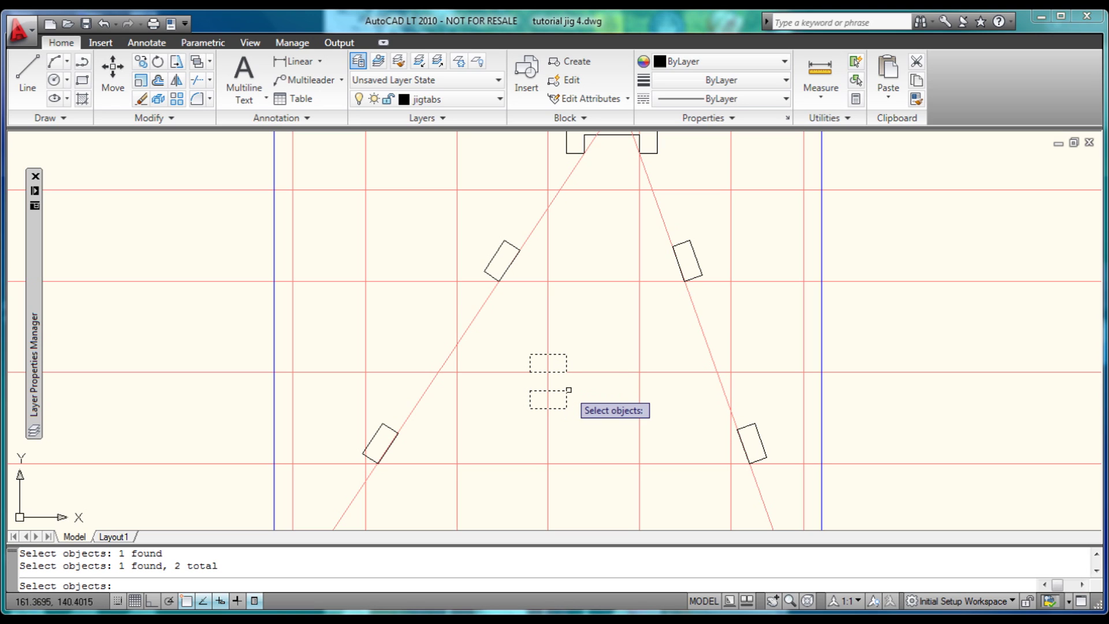
pyautogui.press('Return')
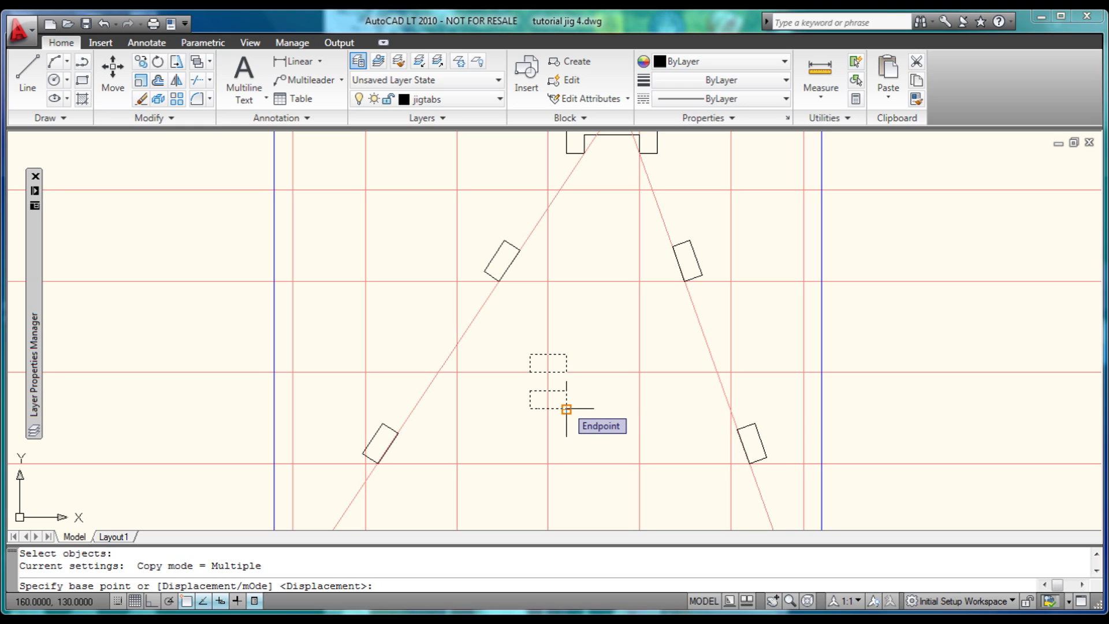
pyautogui.click(566, 409)
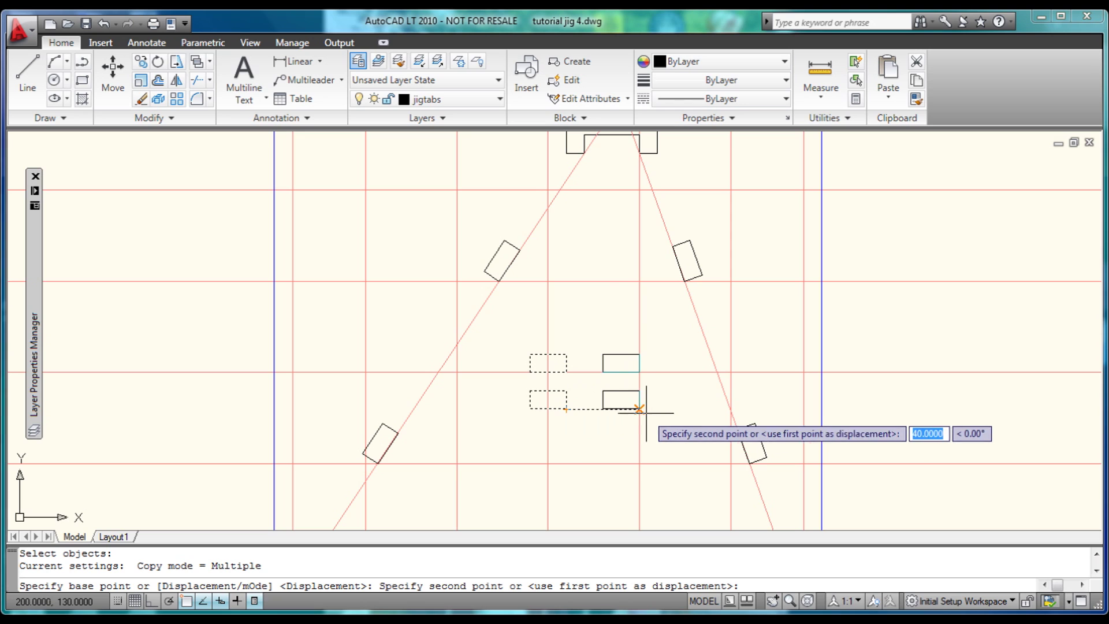
pyautogui.write('50')
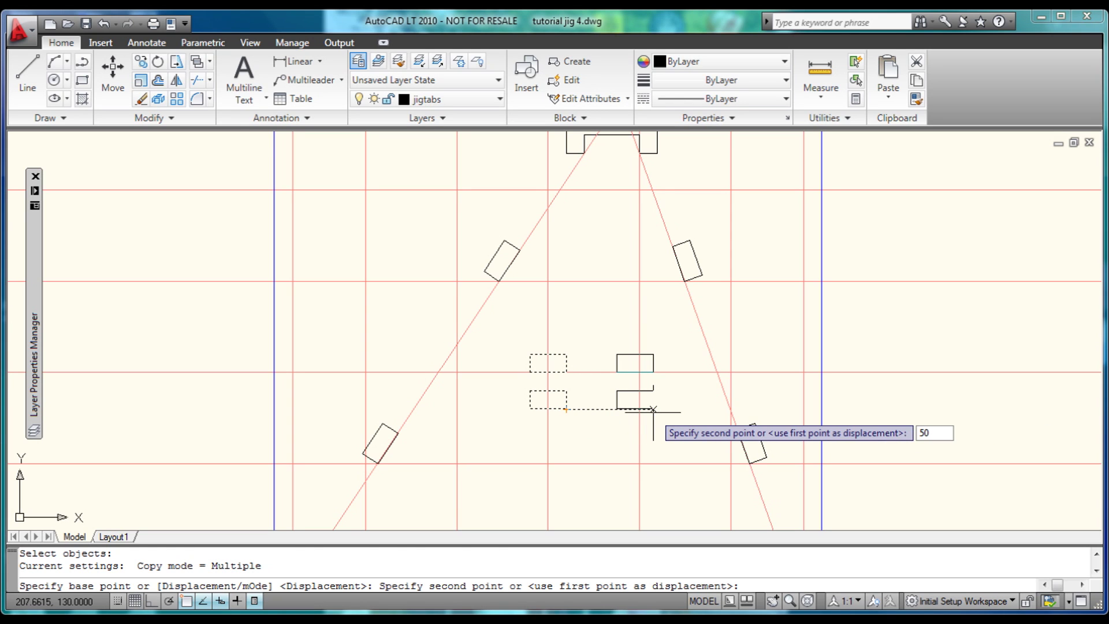
pyautogui.press('Return')
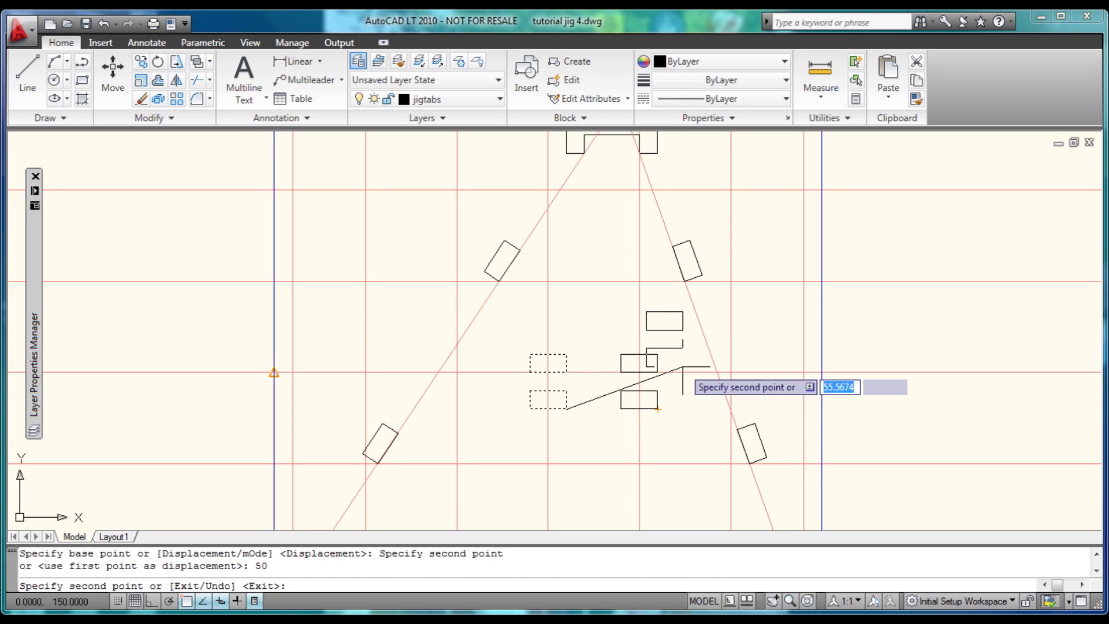
pyautogui.rightClick(605, 342)
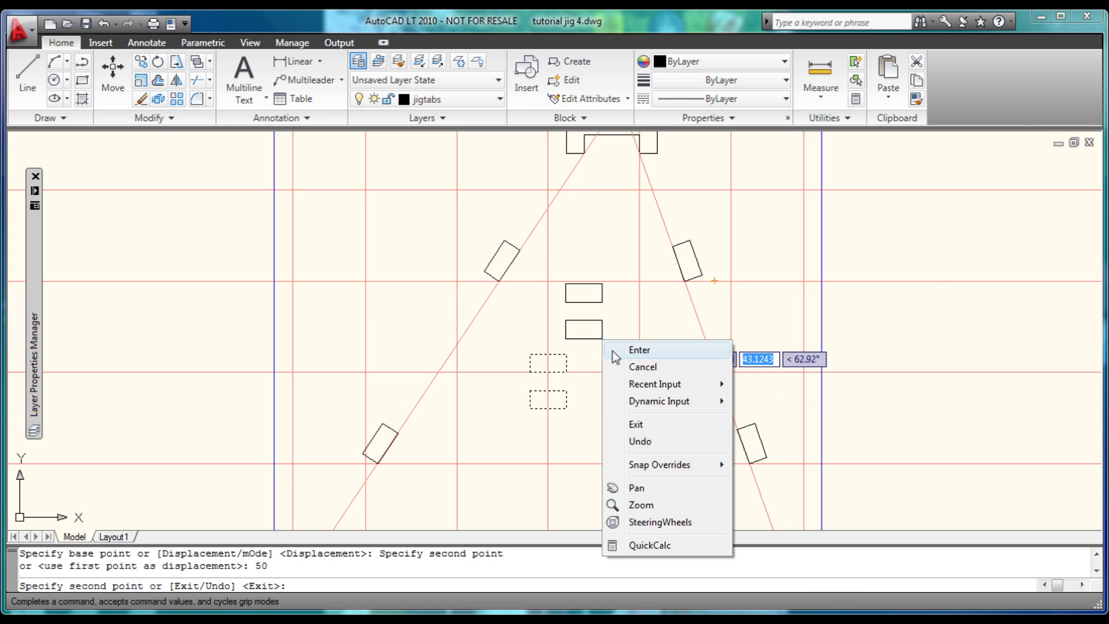
pyautogui.click(619, 352)
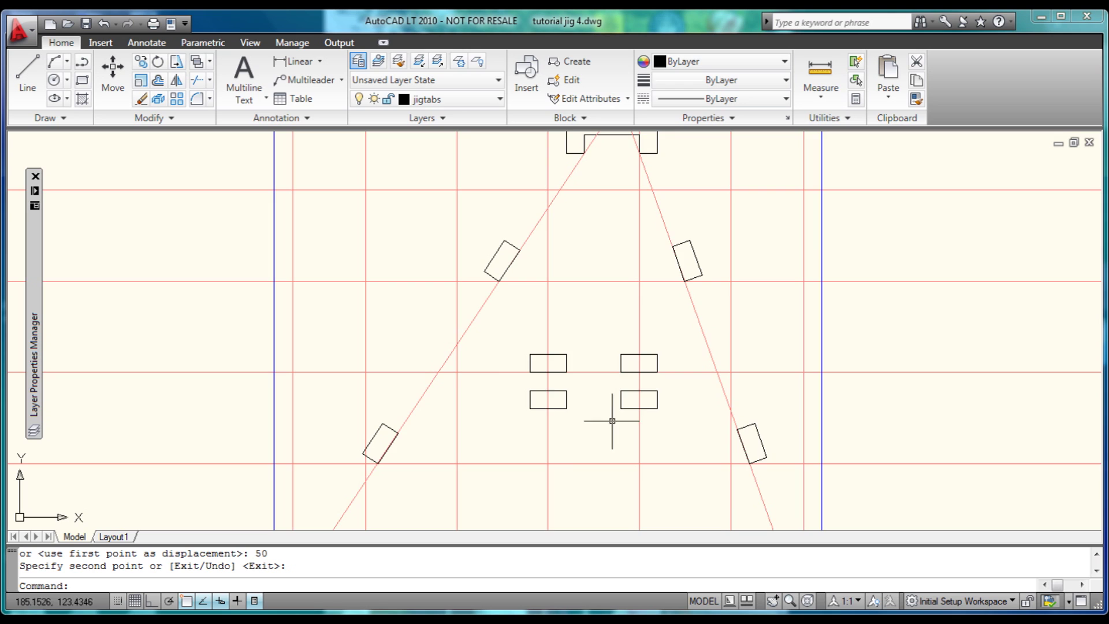
# Make annotations the current layer.
pyautogui.scroll(-2, 609, 432)
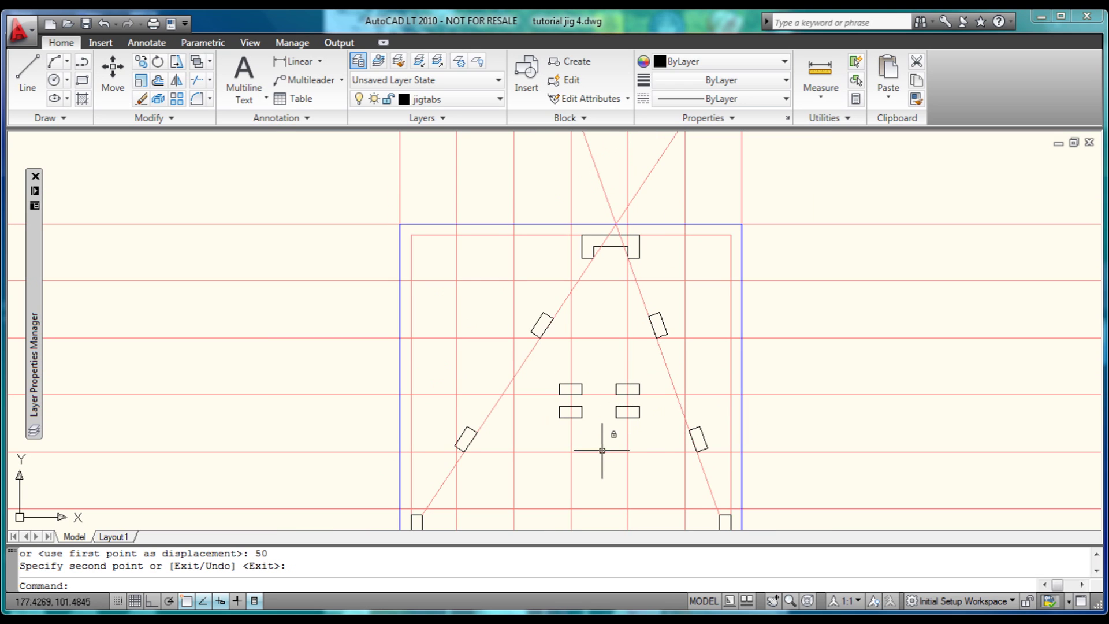
pyautogui.rightClick(516, 421)
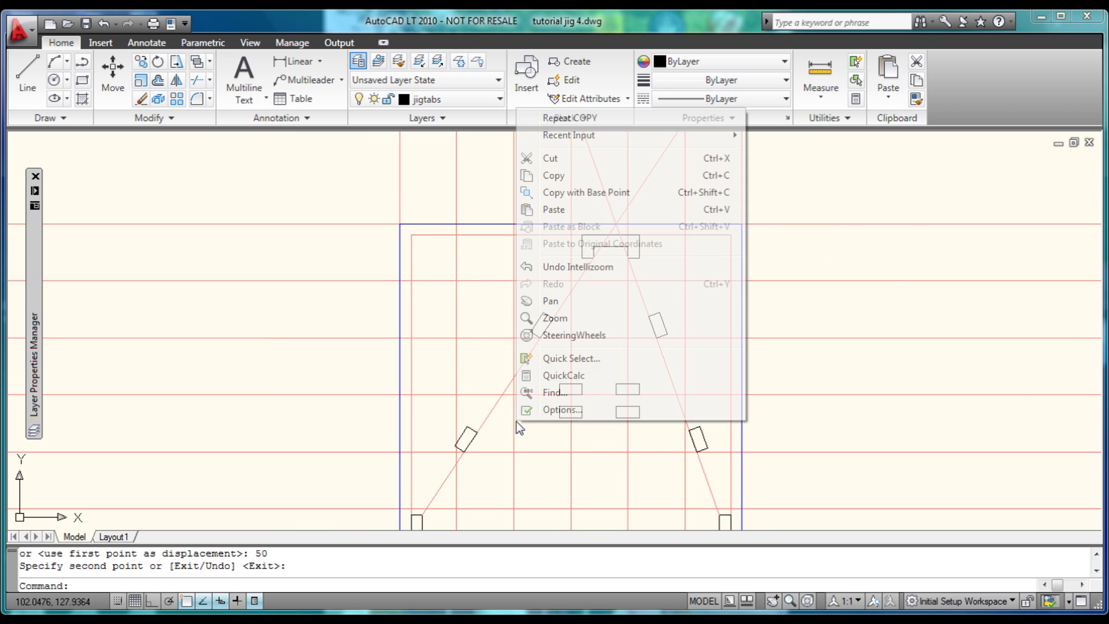
pyautogui.click(552, 301)
pyautogui.moveTo(585, 399); pyautogui.dragTo(553, 337)
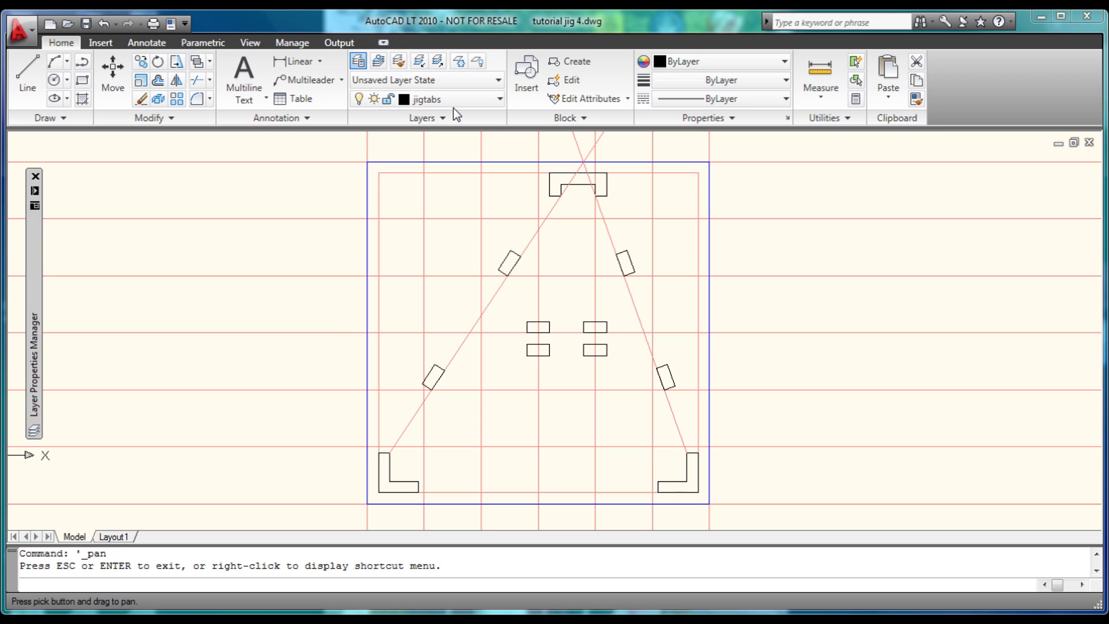
pyautogui.click(498, 100)
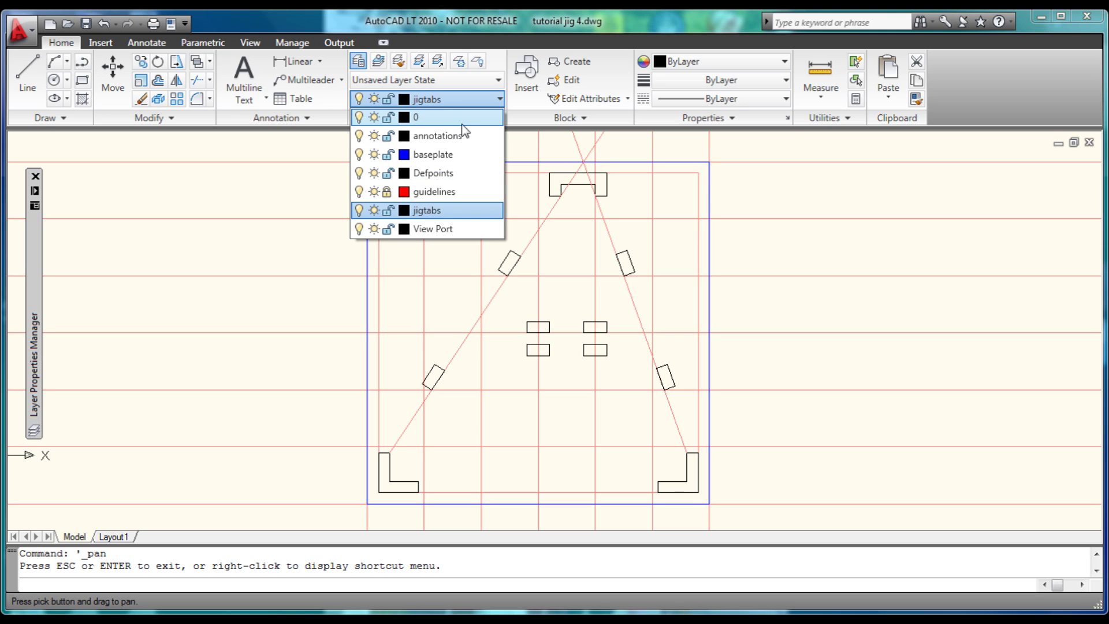
pyautogui.click(359, 193)
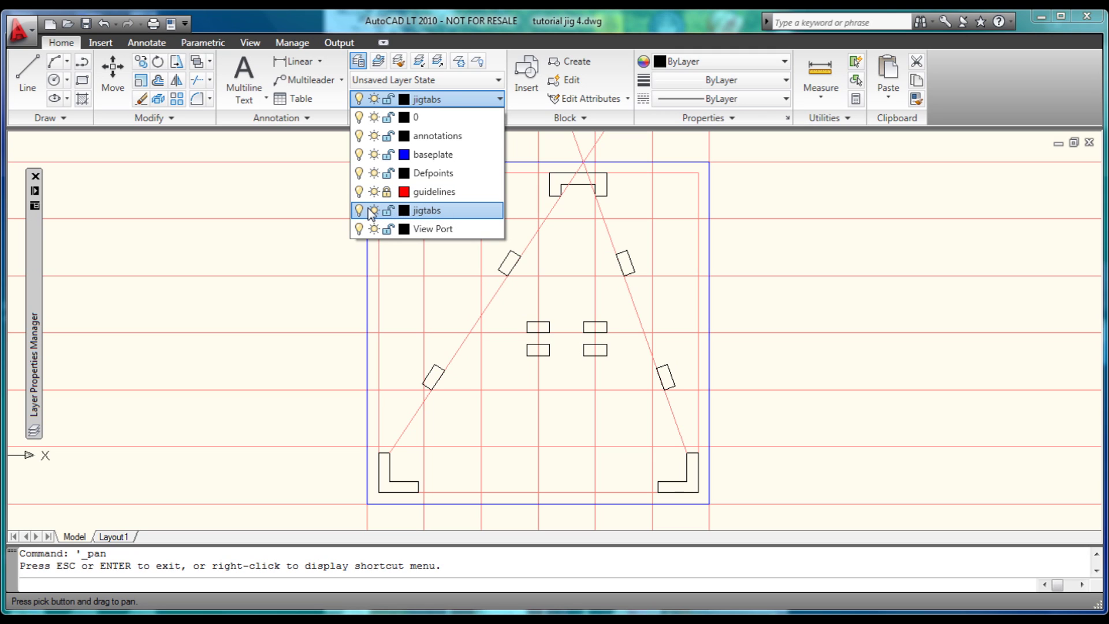
pyautogui.click(432, 136)
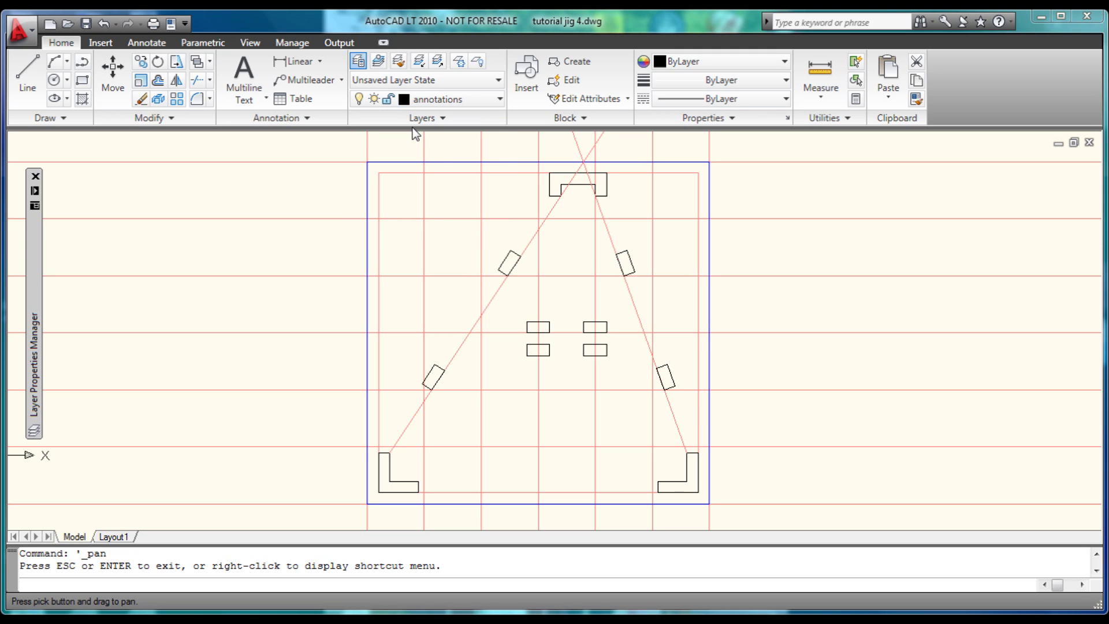
# Turn off the guidelines layer.
pyautogui.click(490, 99)
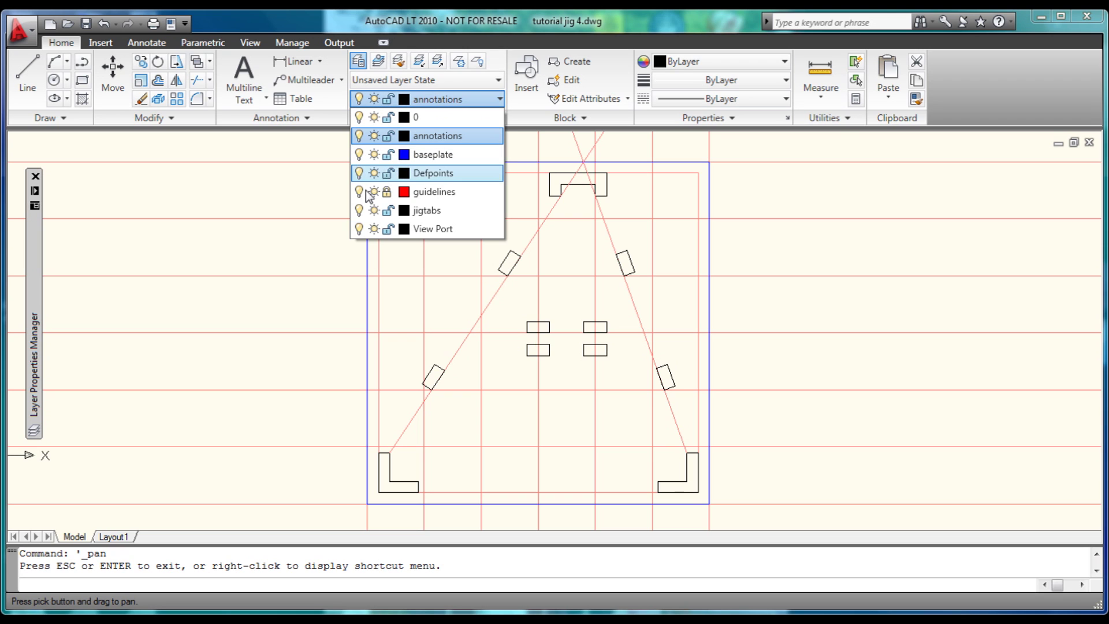
pyautogui.click(416, 276)
pyautogui.rightClick(417, 253)
pyautogui.click(418, 256)
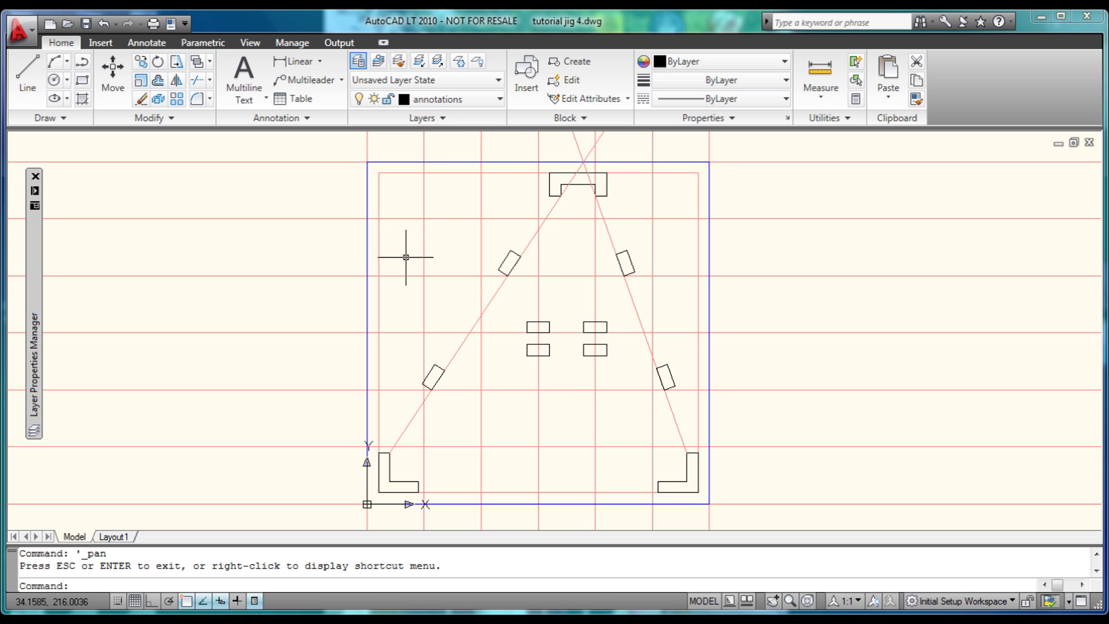
pyautogui.click(498, 100)
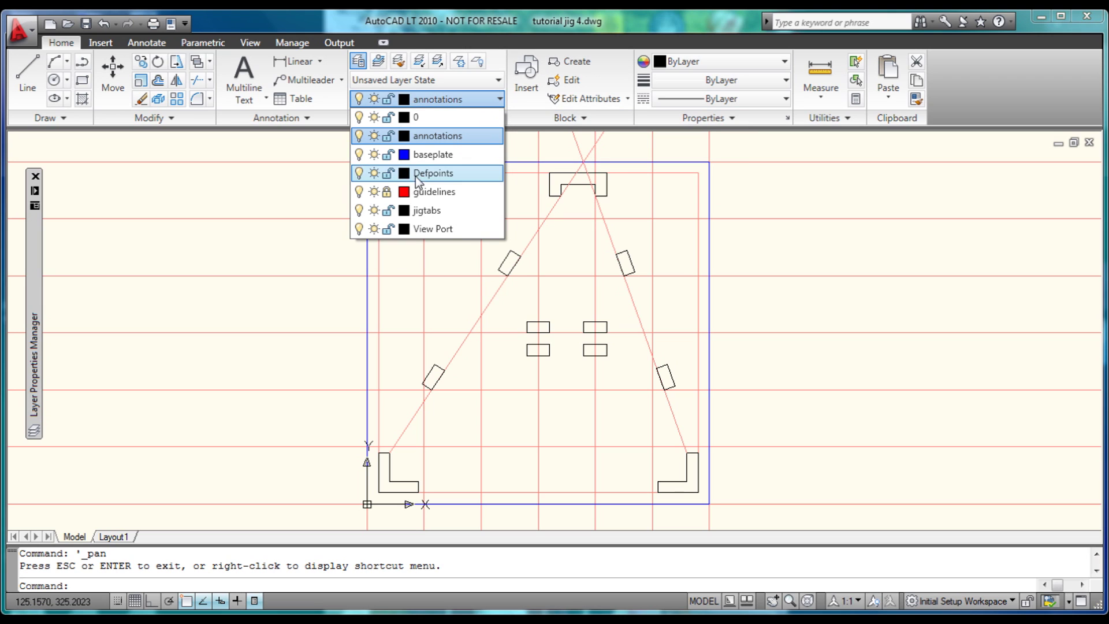
pyautogui.click(359, 195)
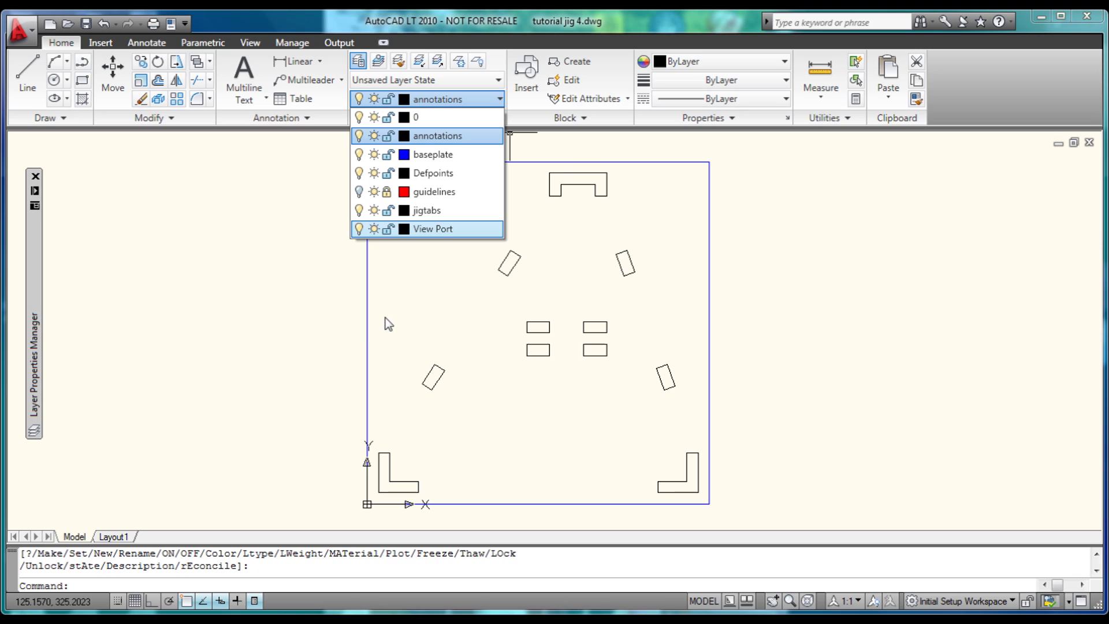
pyautogui.click(313, 327)
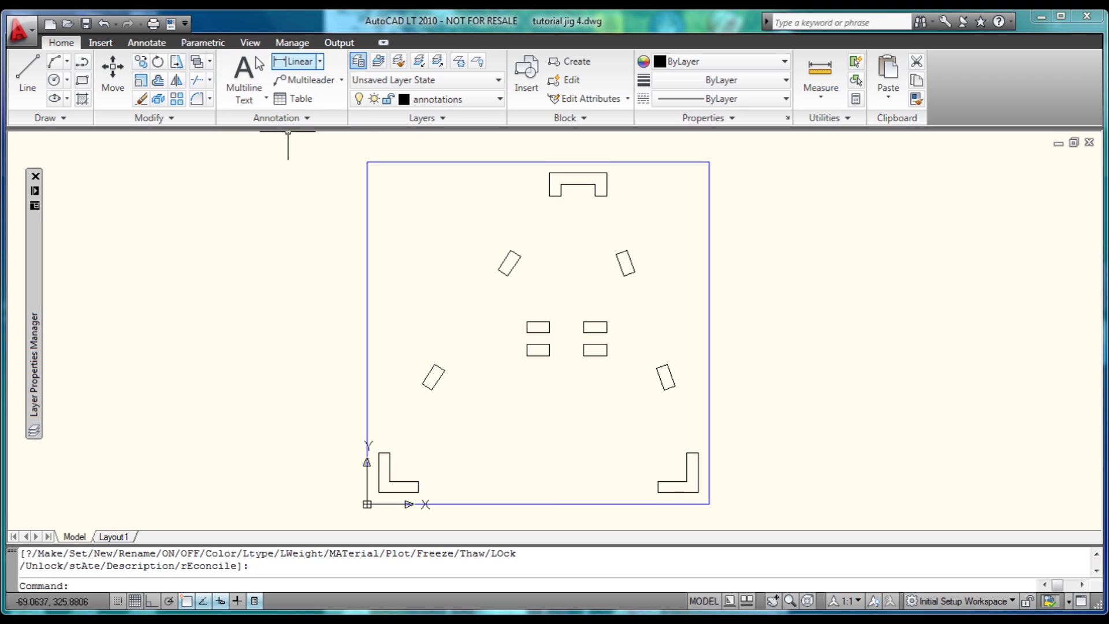
# Modify the Manufacturing-Metric dimension style, setting the vertical text placement to Centered.
pyautogui.click(317, 119)
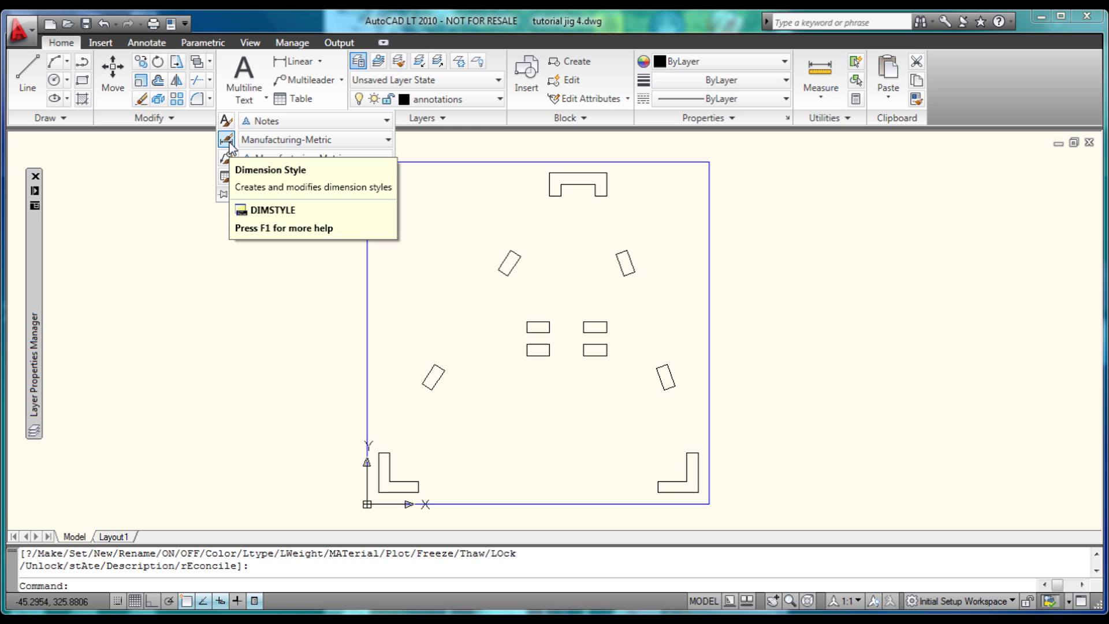
pyautogui.click(230, 145)
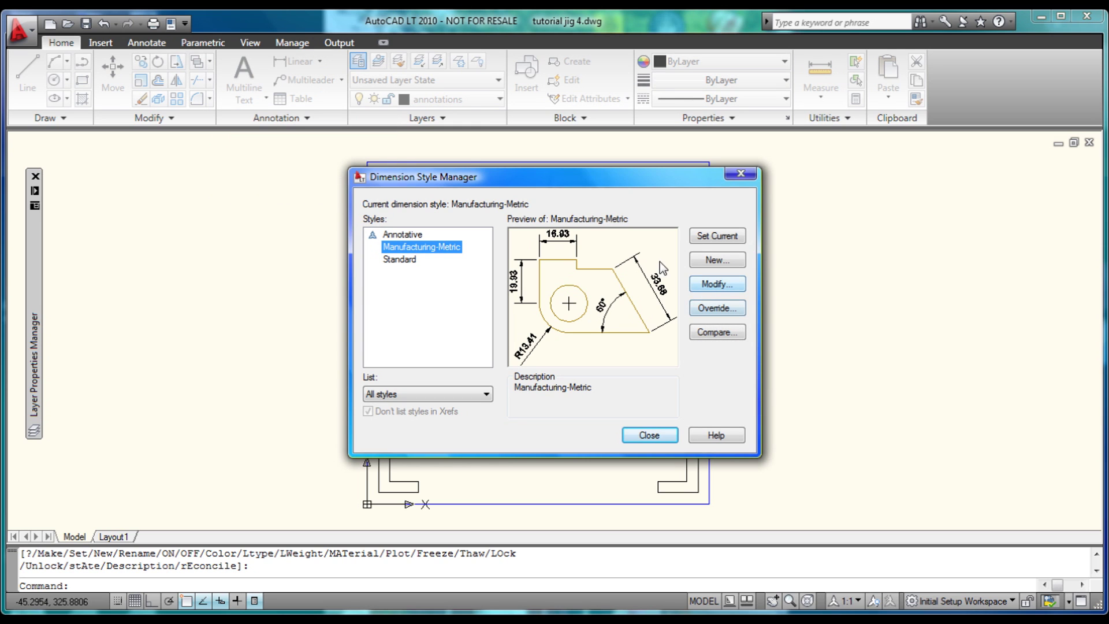
pyautogui.click(711, 286)
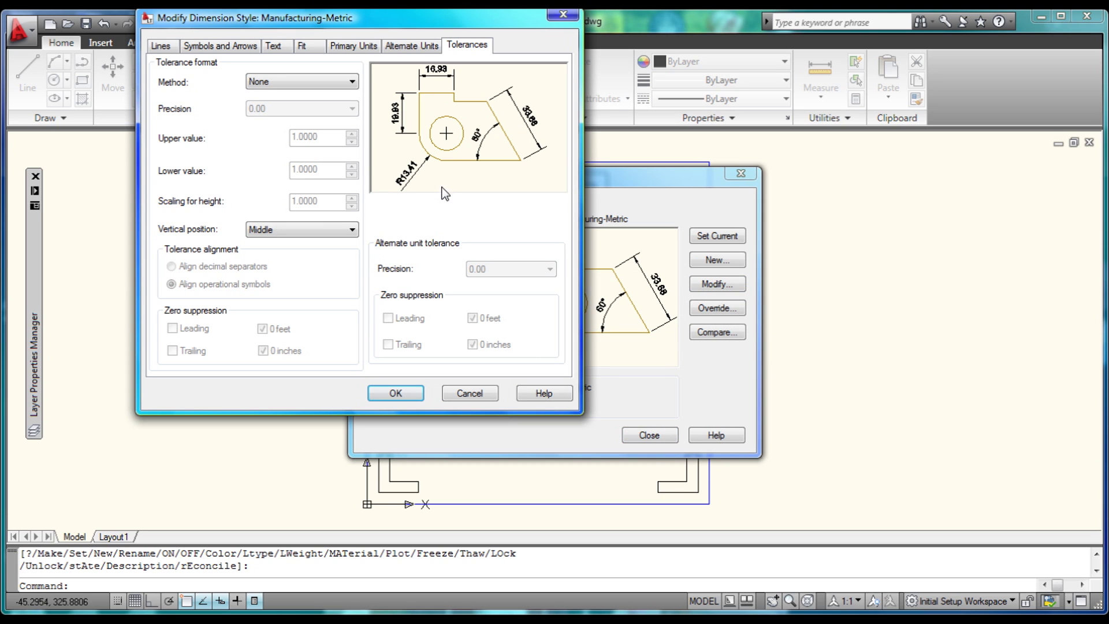
pyautogui.click(164, 46)
pyautogui.click(234, 49)
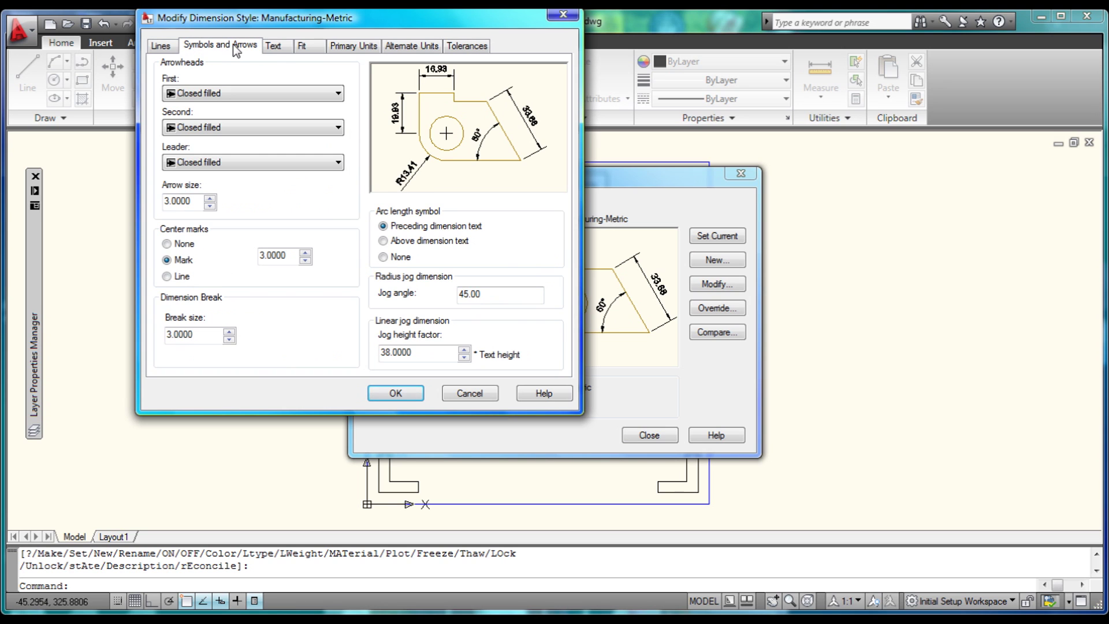
pyautogui.click(274, 49)
pyautogui.click(303, 50)
pyautogui.click(355, 48)
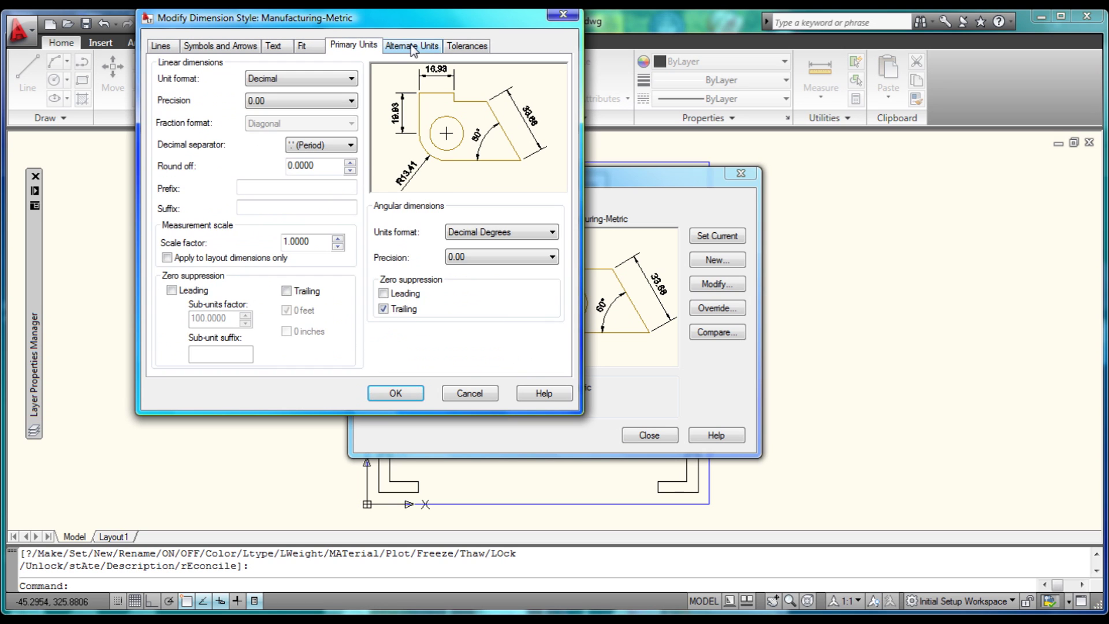
pyautogui.click(414, 51)
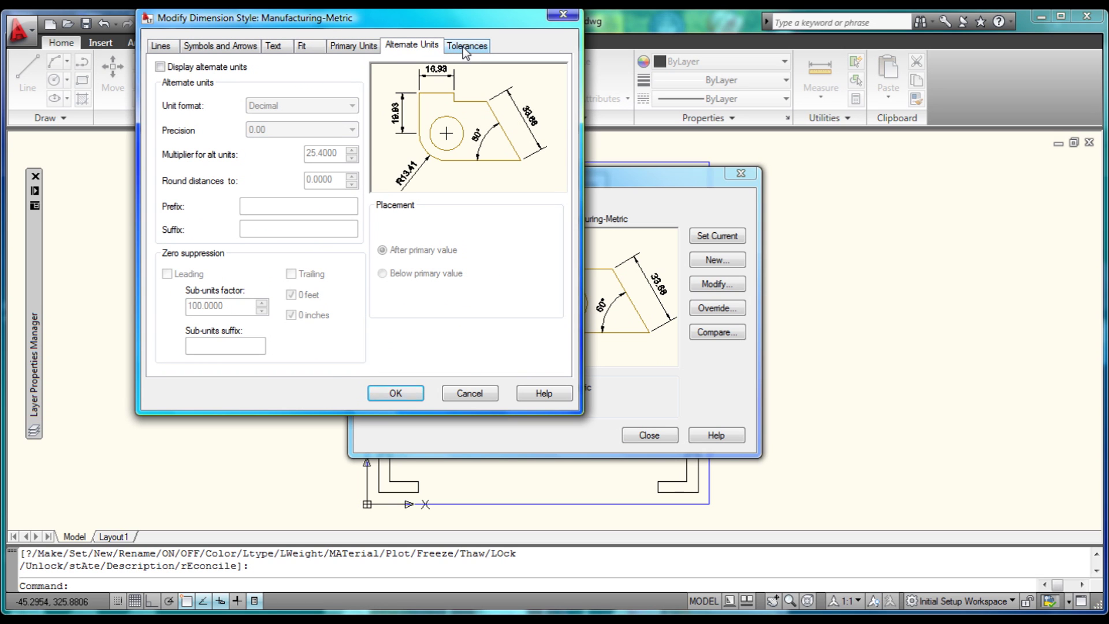
pyautogui.click(274, 50)
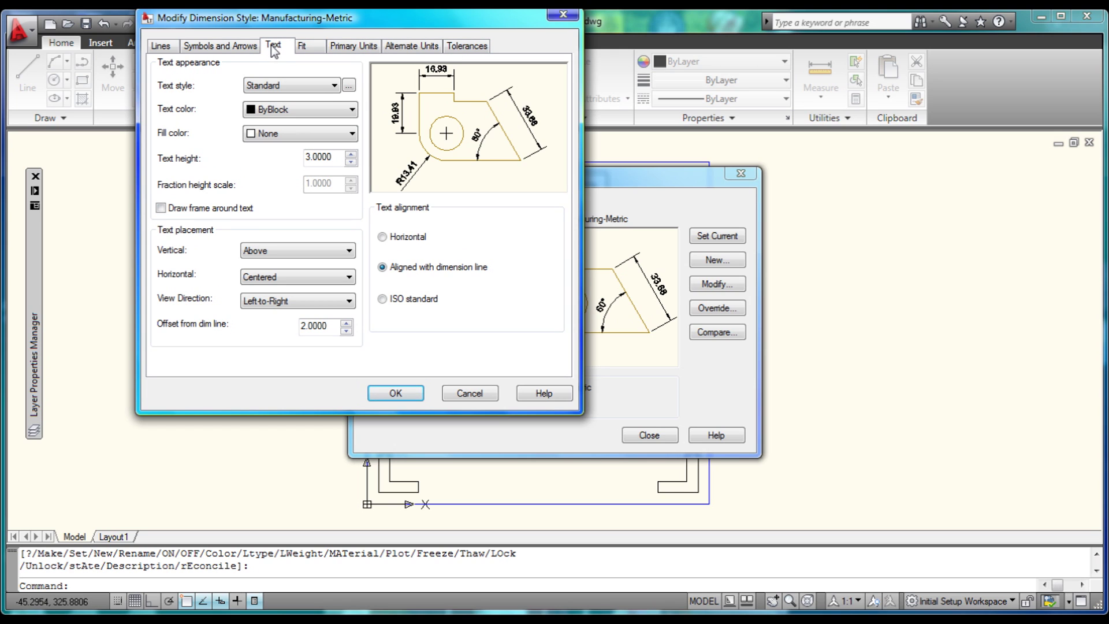
pyautogui.click(292, 252)
pyautogui.click(292, 262)
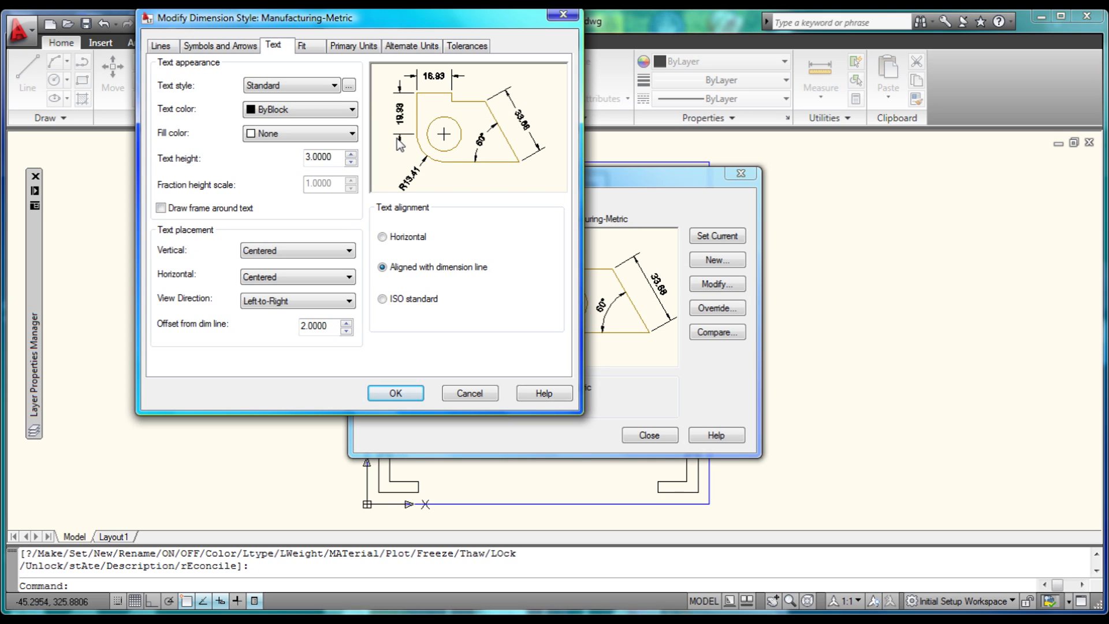
# Set the dimension style's tolerance method to Symmetrical with an upper value of 1, and save the style.
pyautogui.click(457, 46)
pyautogui.click(338, 82)
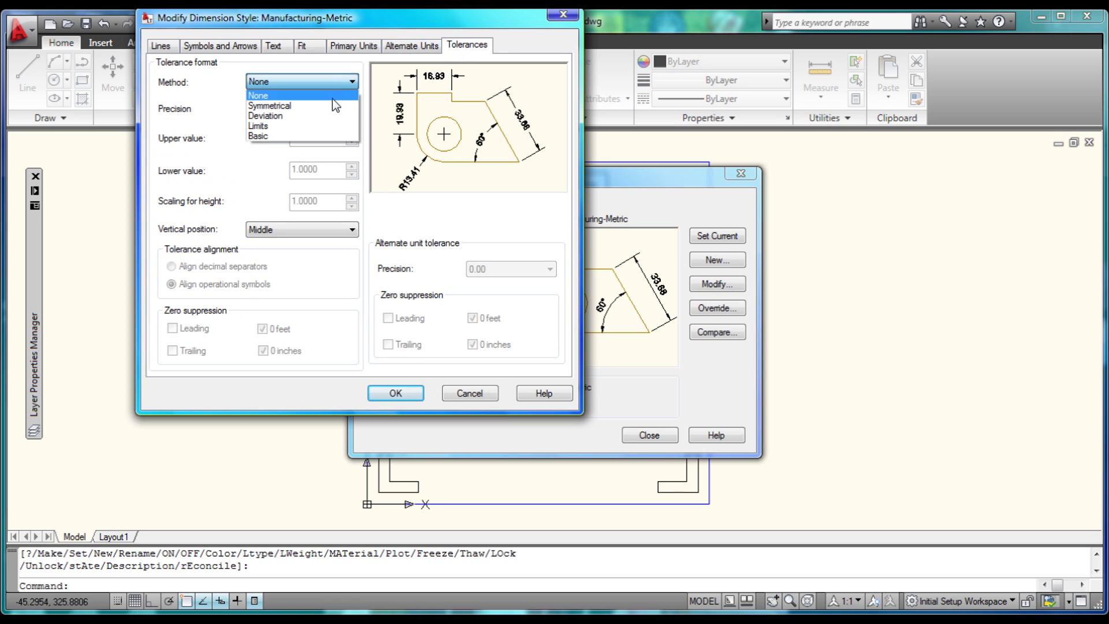
pyautogui.click(332, 106)
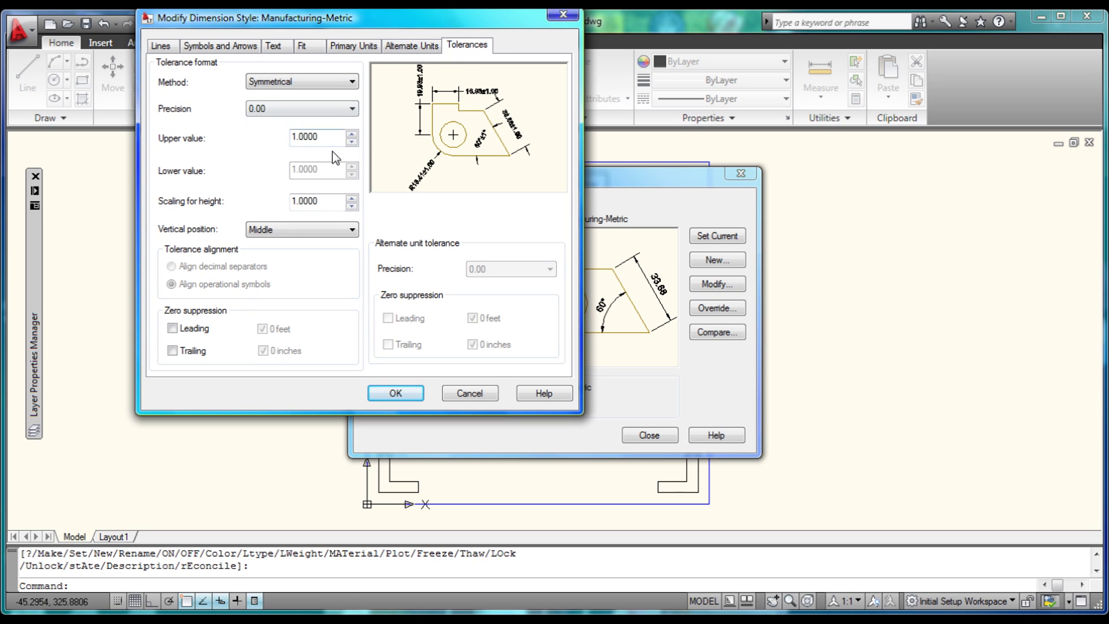
pyautogui.moveTo(296, 137); pyautogui.dragTo(287, 137)
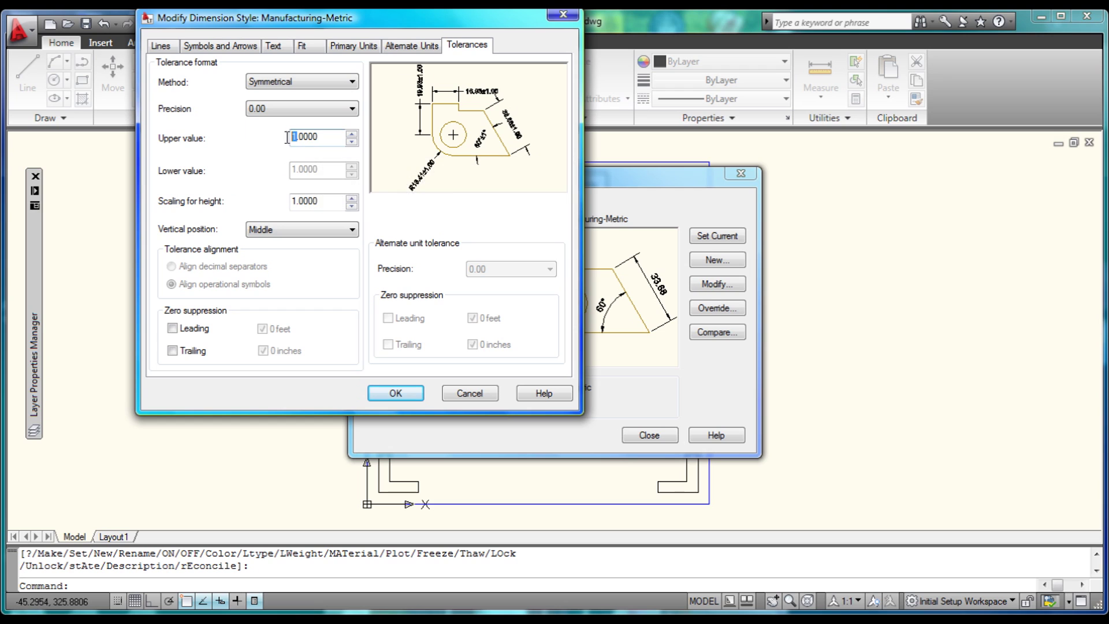
pyautogui.write('1')
pyautogui.click(395, 395)
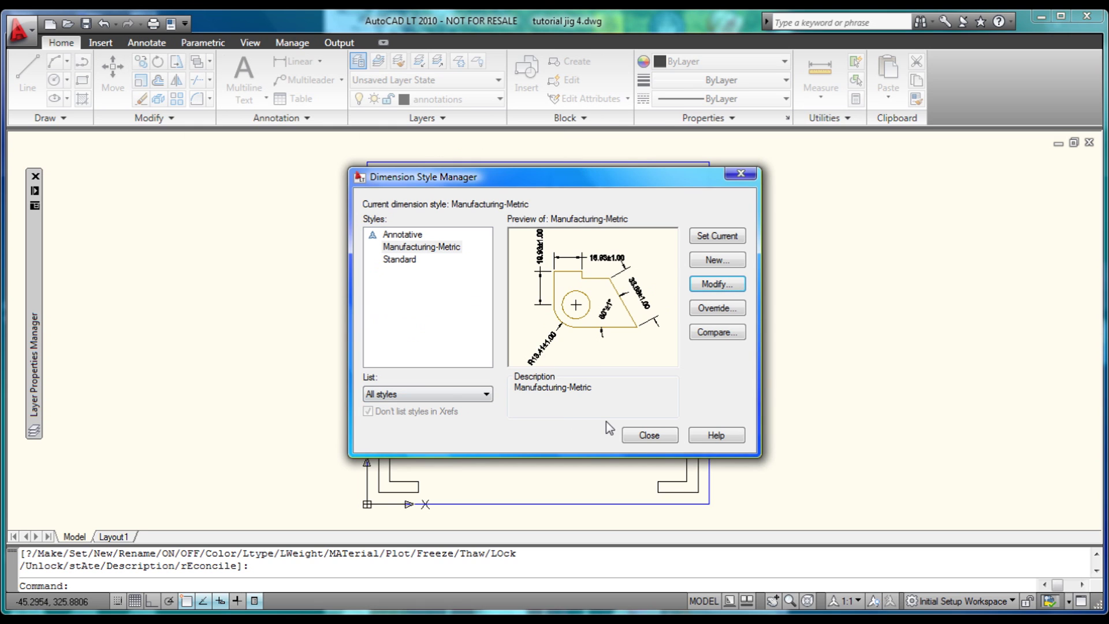
pyautogui.click(641, 442)
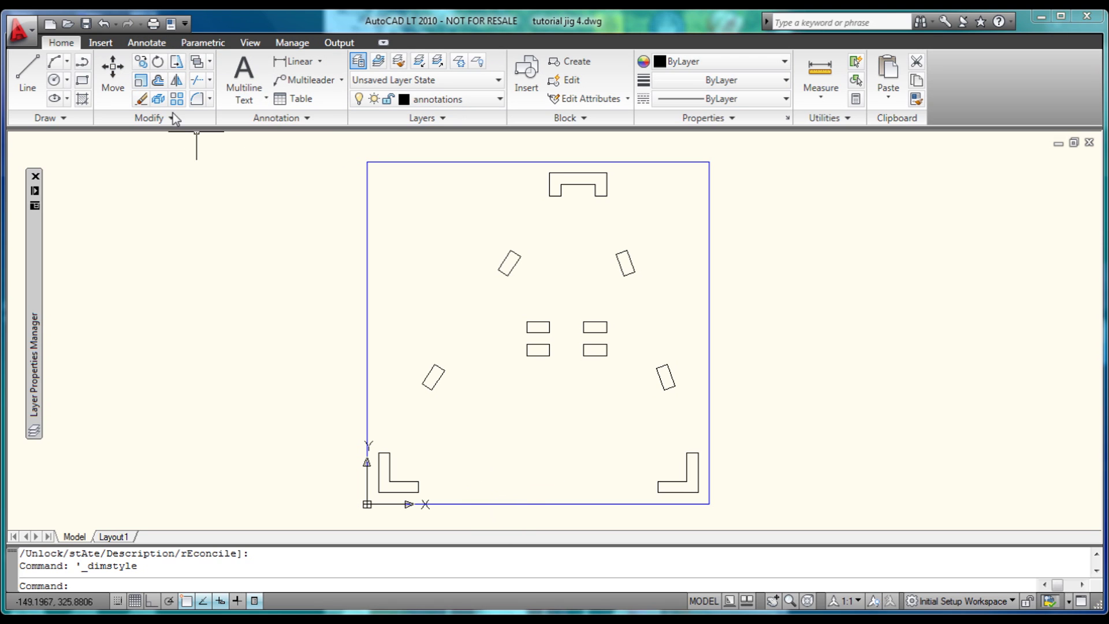
# Add a horizontal linear dimension from the plate's lower-left corner to the nearby L-shaped tab's outer corner, placed below the plate.
pyautogui.click(146, 44)
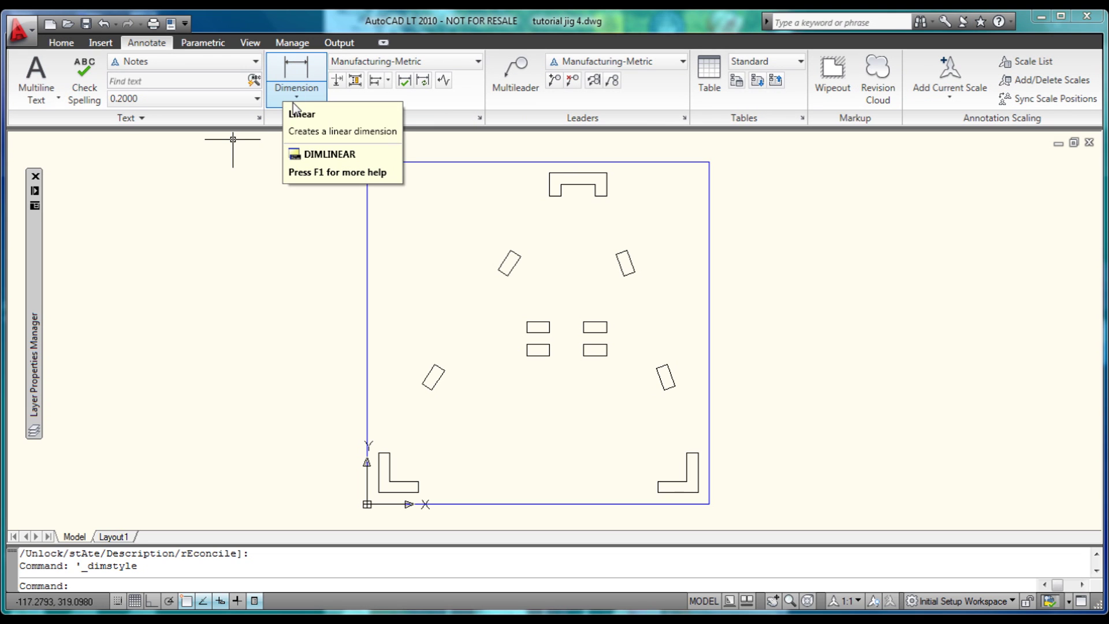
pyautogui.click(288, 71)
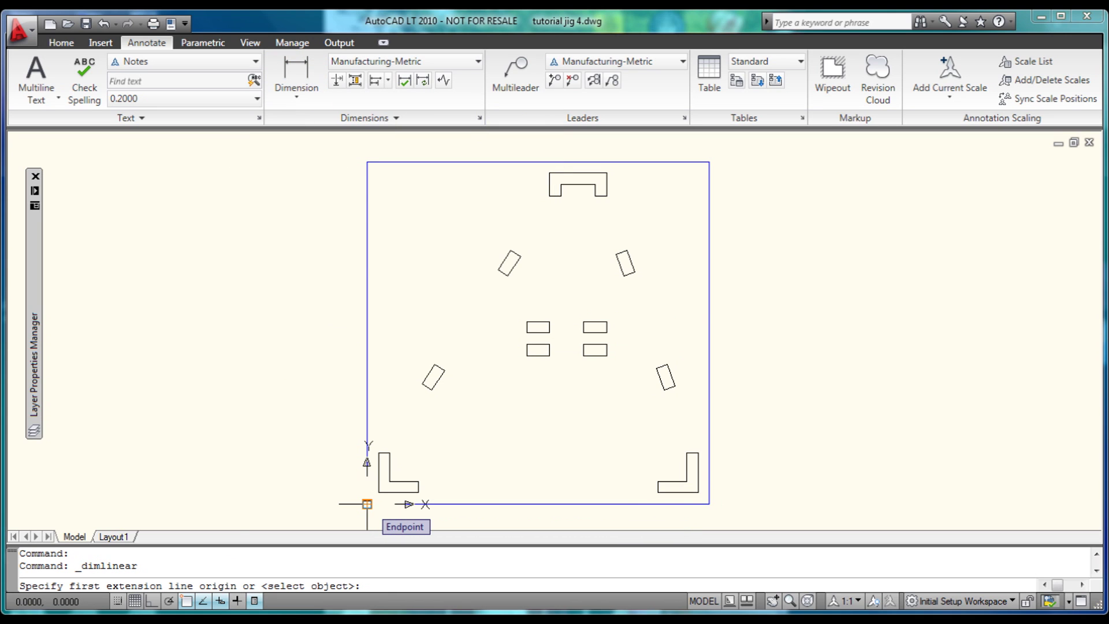
pyautogui.click(367, 504)
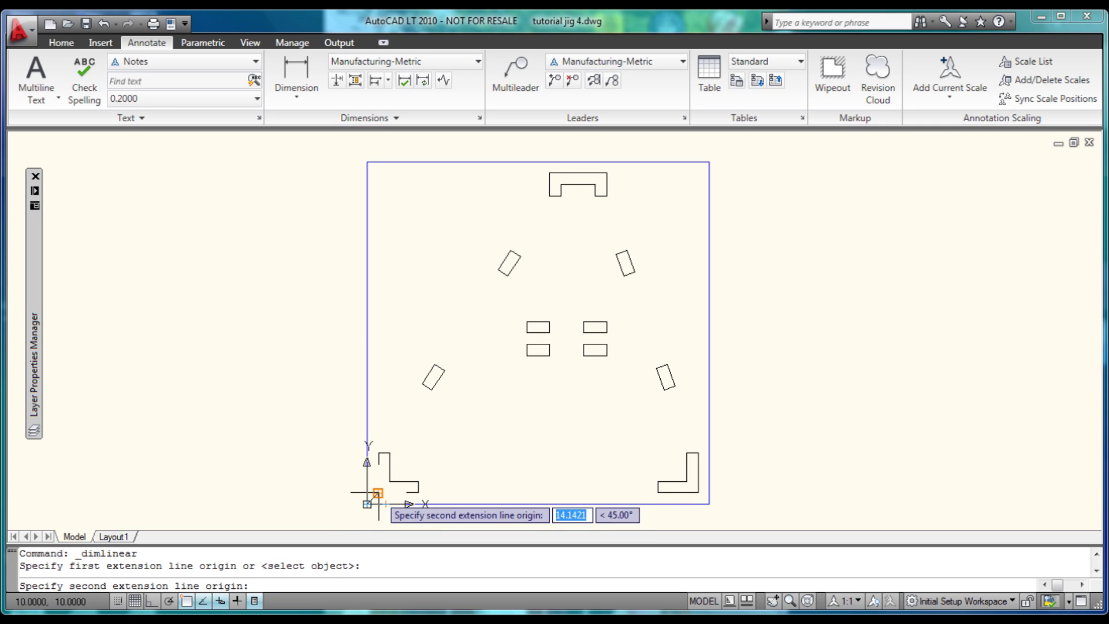
pyautogui.click(378, 492)
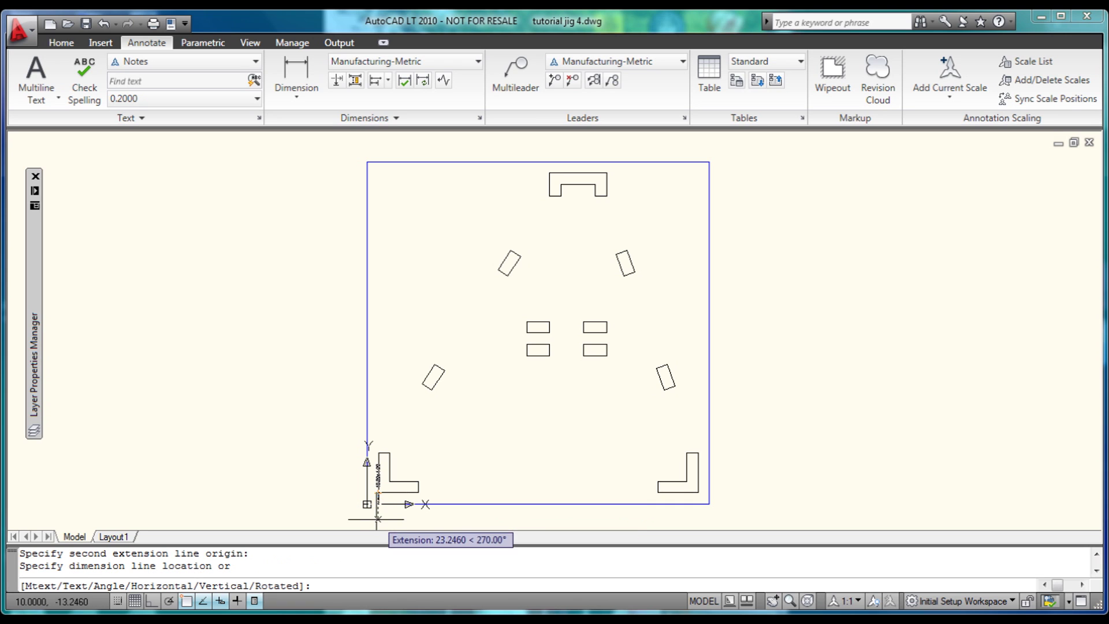
pyautogui.scroll(-2, 382, 519)
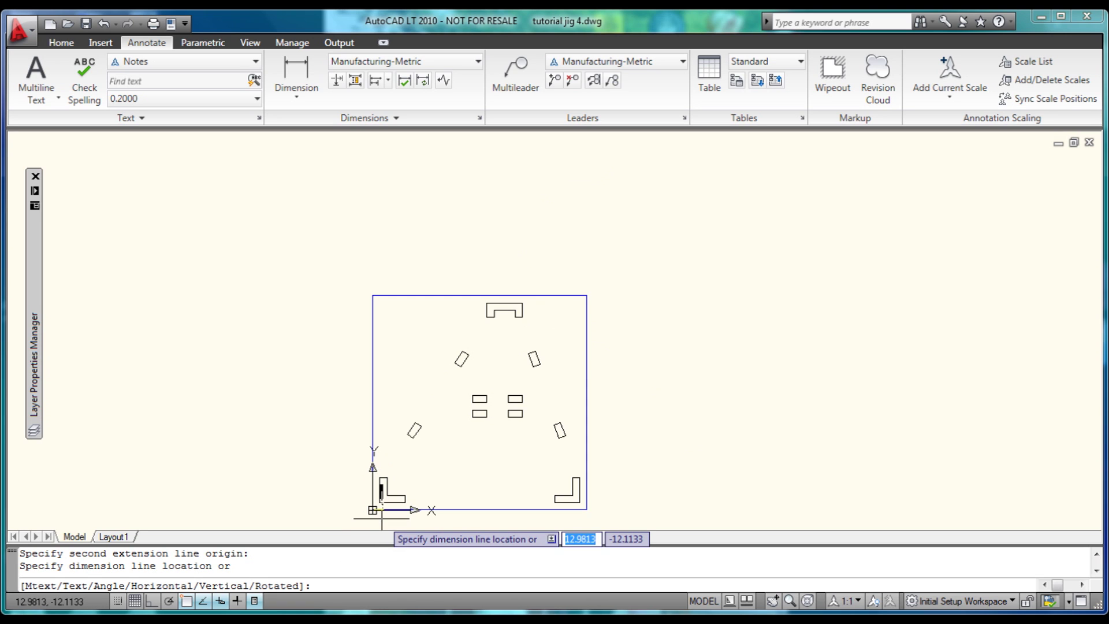
pyautogui.scroll(3, 381, 518)
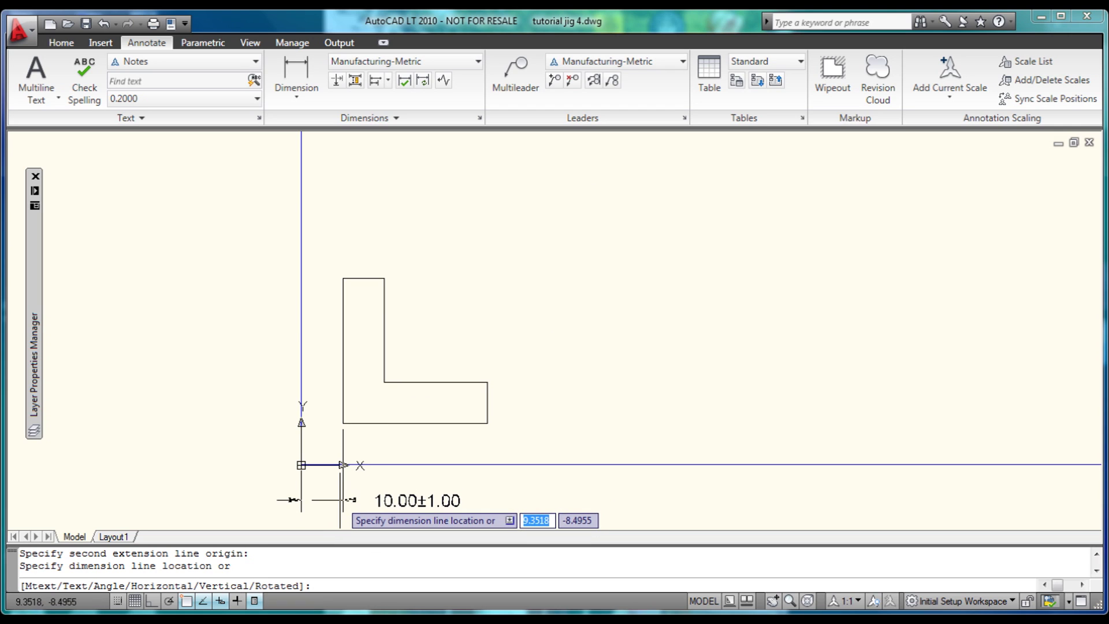
pyautogui.click(323, 501)
pyautogui.scroll(-6, 693, 426)
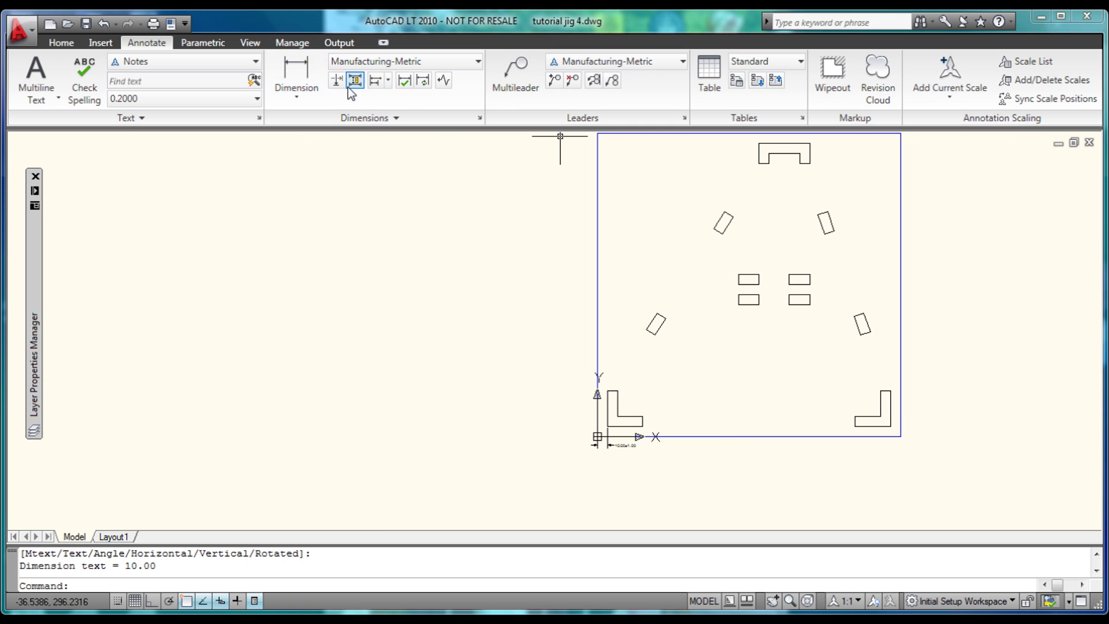
# Add baseline dimensions to the lower-left tilted box, the lower-left centre box, the right L-shaped tab's outer corner and the plate's lower-right corner.
pyautogui.click(387, 81)
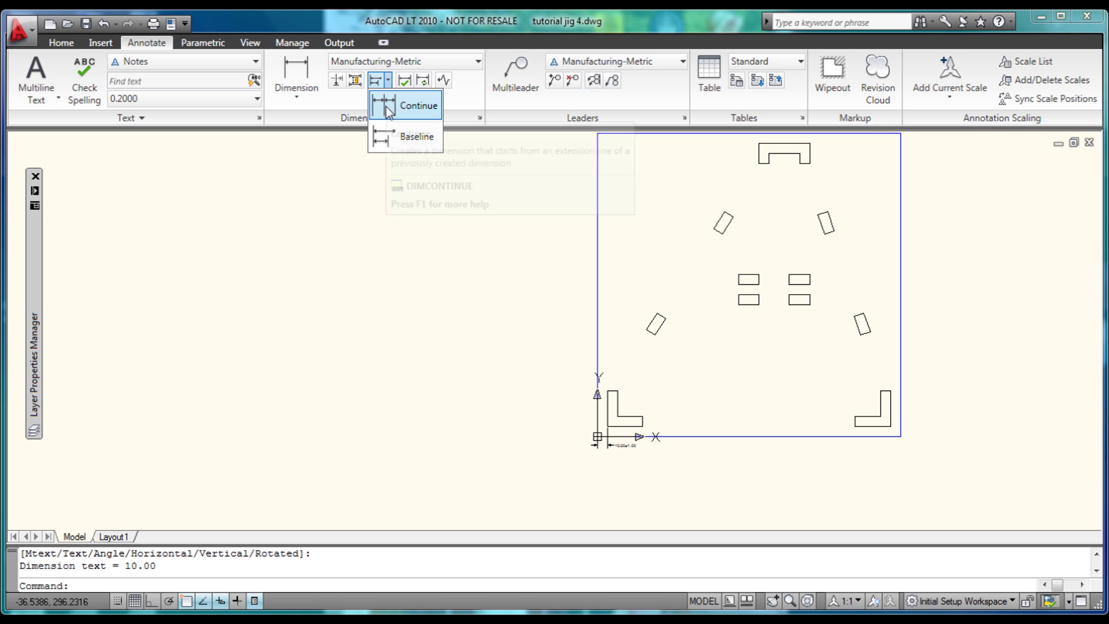
pyautogui.click(388, 81)
pyautogui.click(388, 81)
pyautogui.click(381, 136)
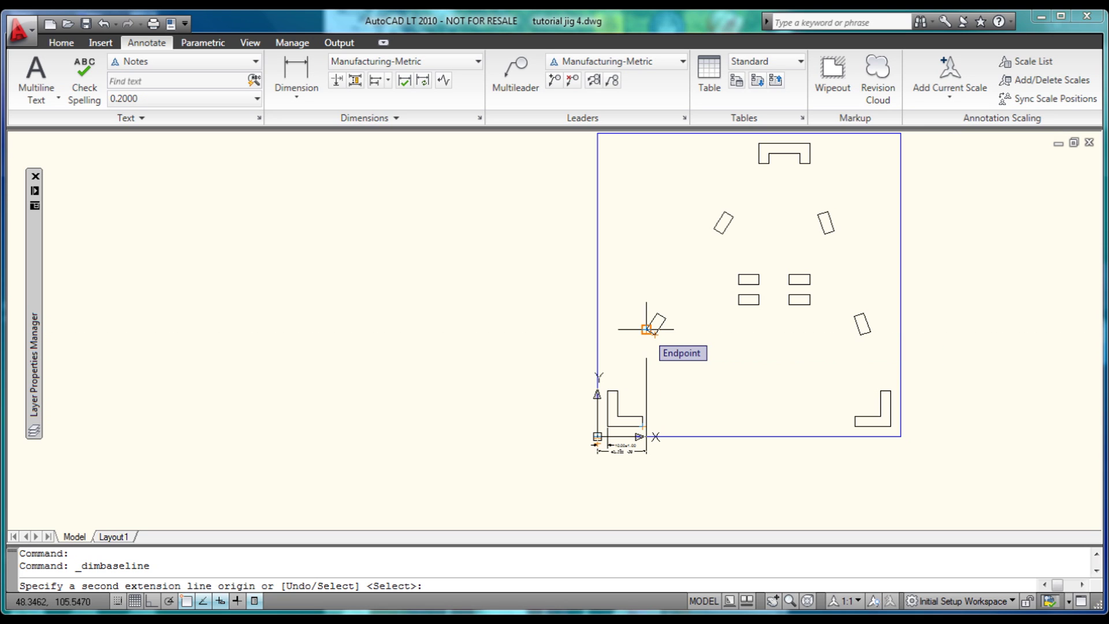
pyautogui.click(647, 329)
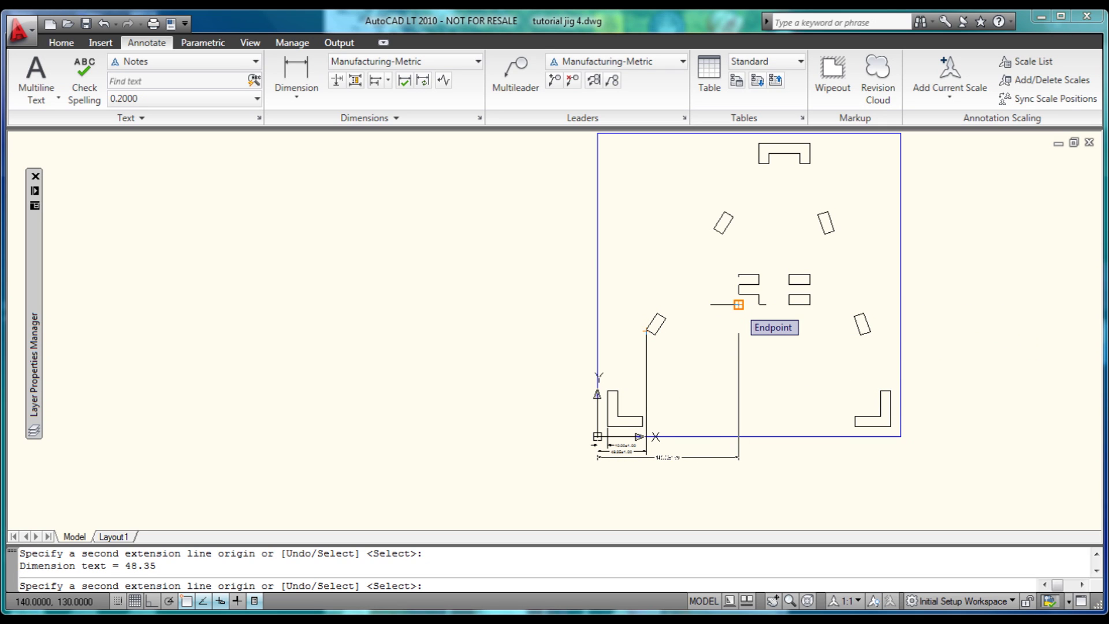
pyautogui.click(738, 304)
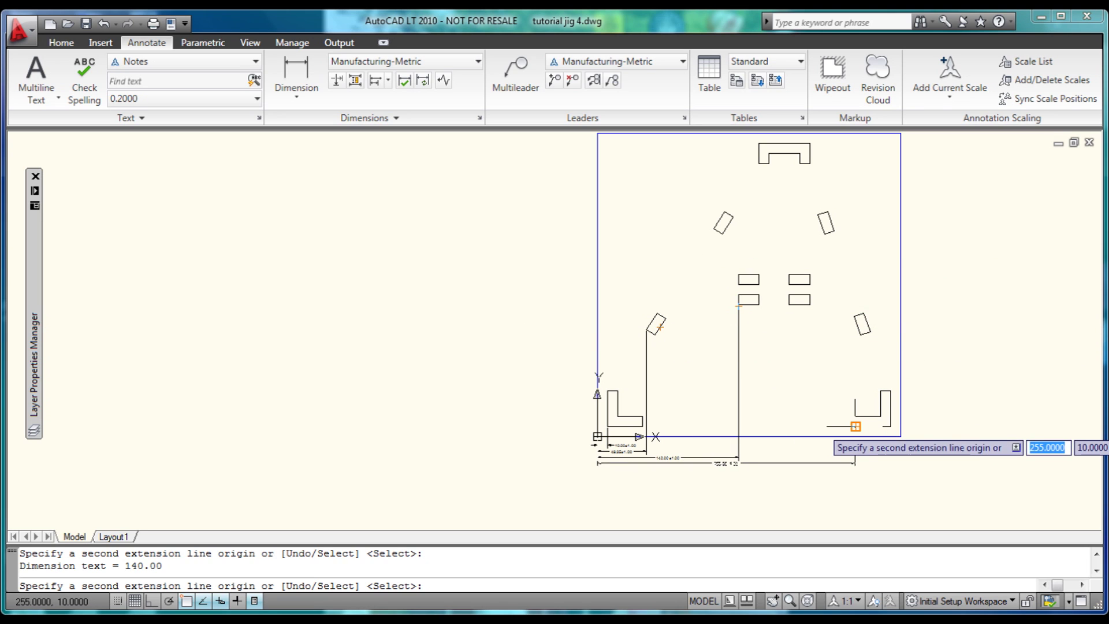
pyautogui.click(891, 426)
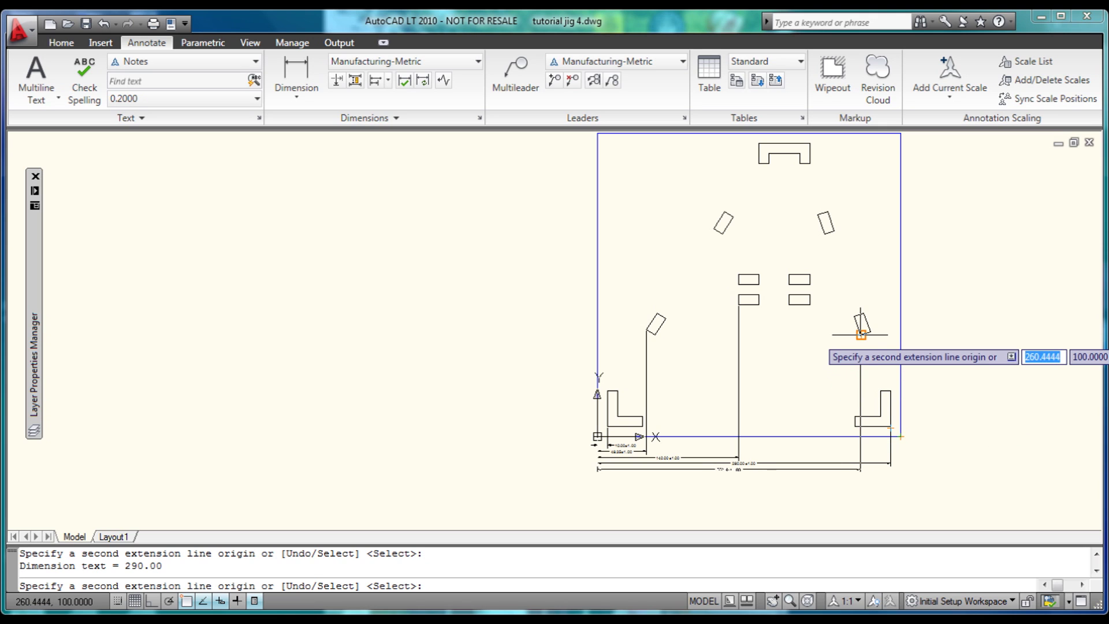
pyautogui.click(901, 436)
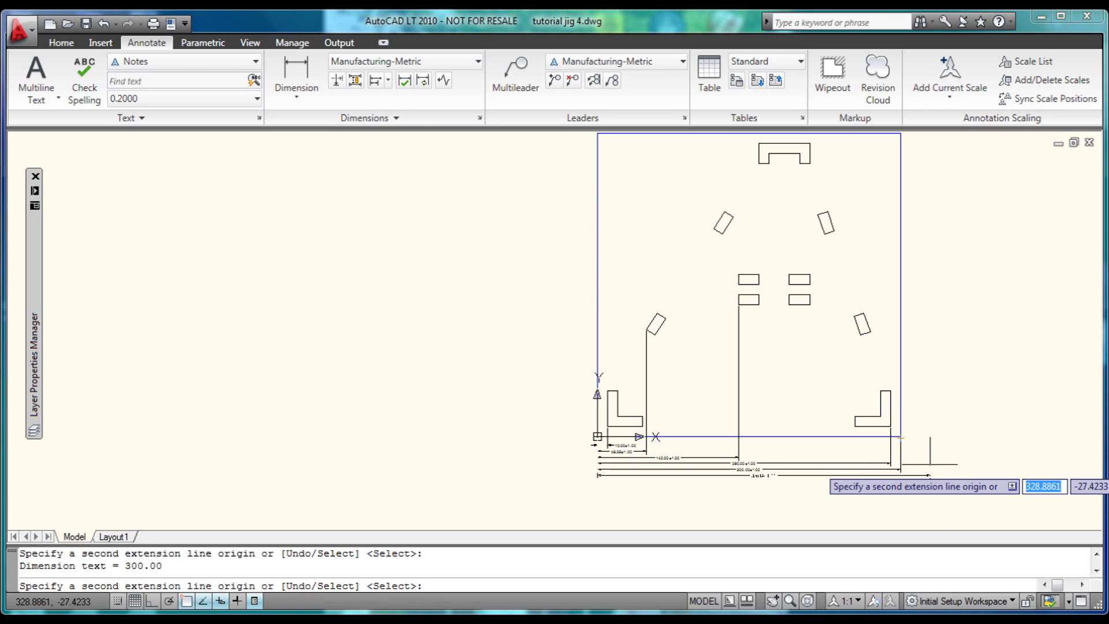
pyautogui.rightClick(921, 453)
pyautogui.click(945, 461)
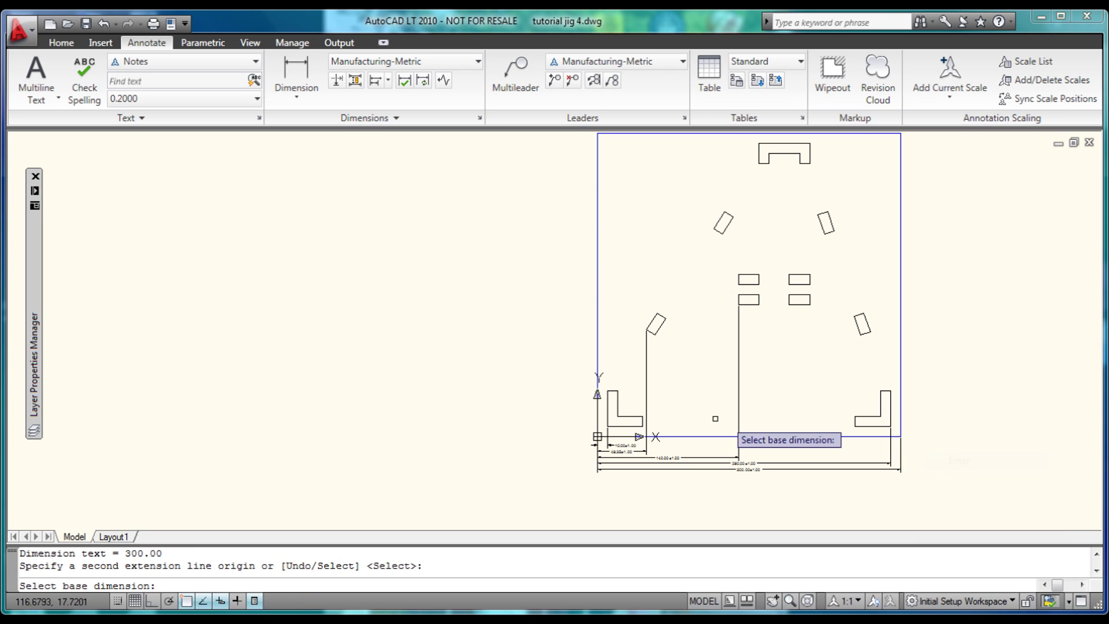
# Add a vertical linear dimension from the plate's lower-left corner to the adjacent L-shaped tab's lower corner, placed outside the plate's left edge.
pyautogui.click(293, 81)
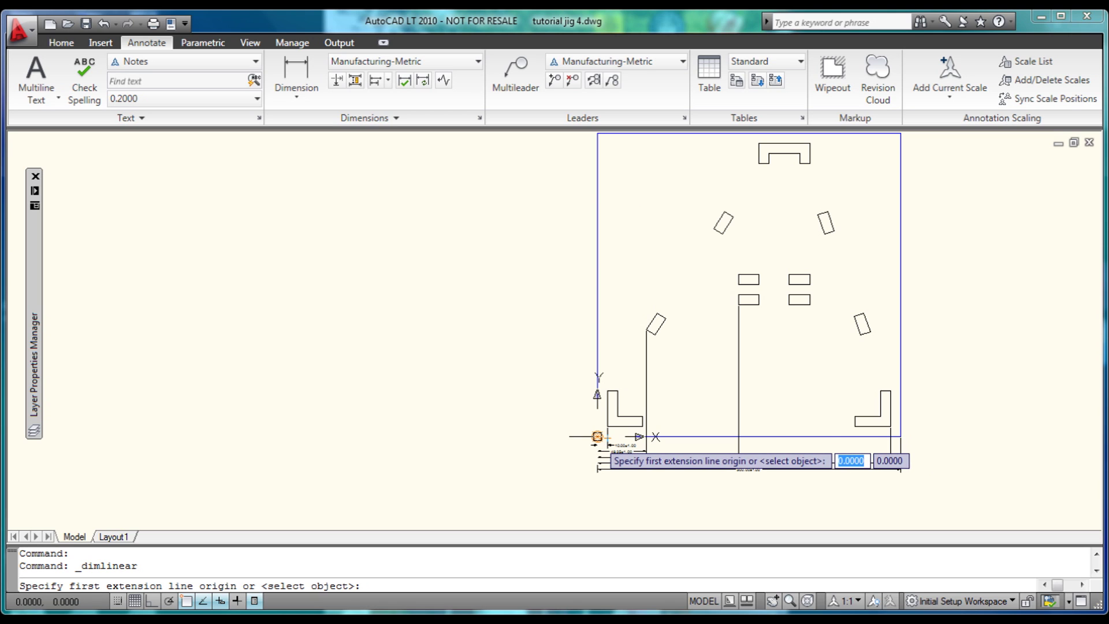
pyautogui.click(597, 437)
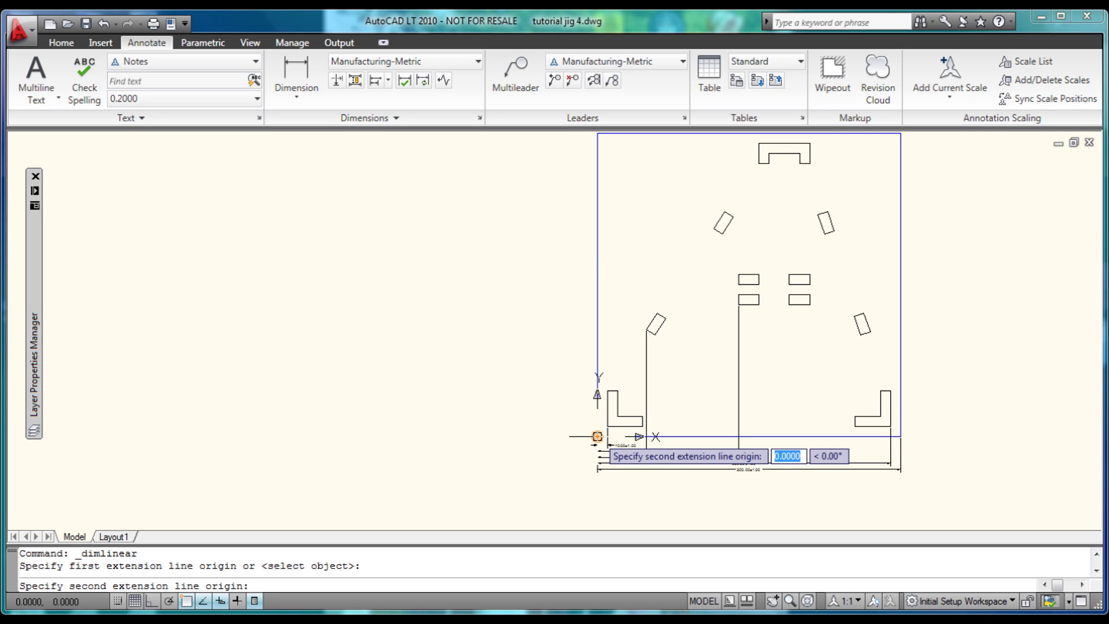
pyautogui.write('140')
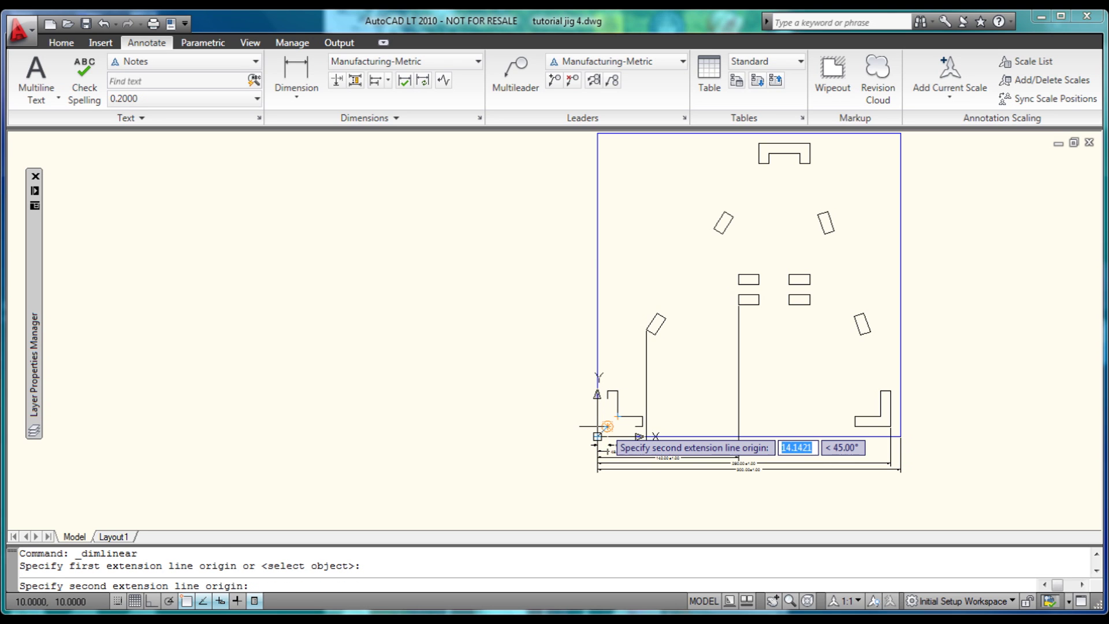
pyautogui.press('Return')
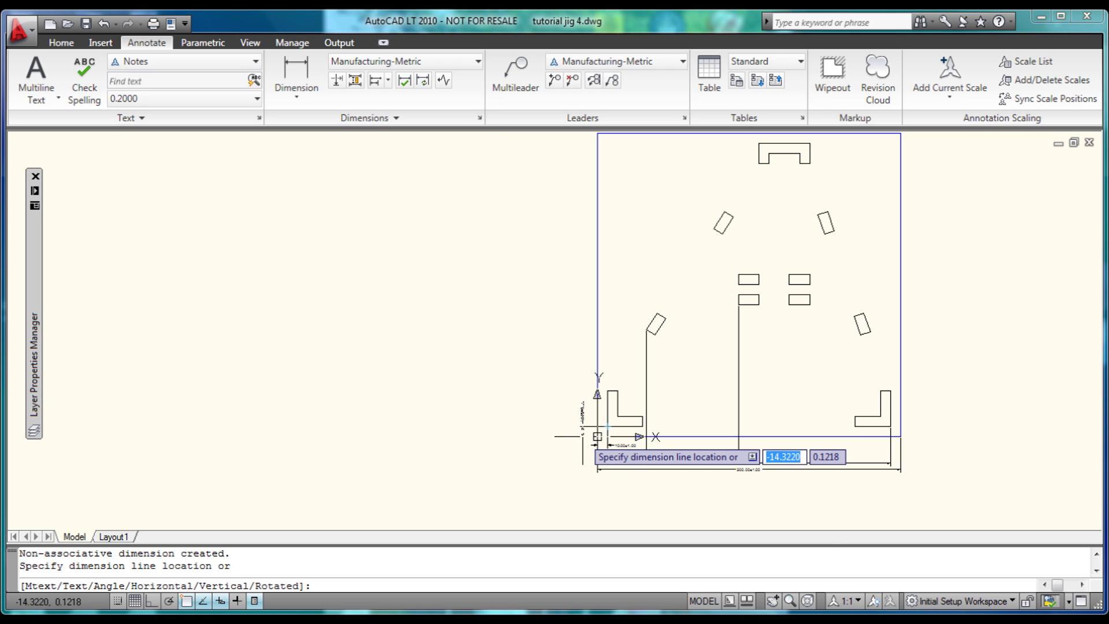
pyautogui.click(583, 458)
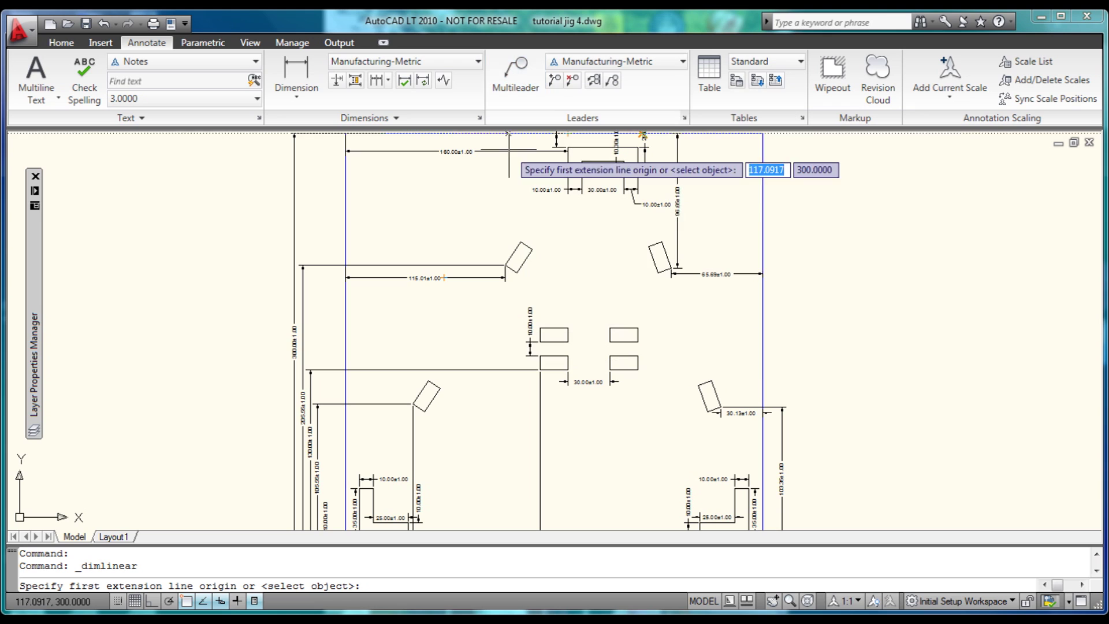
# Label the upper-left tilted box with a multileader reading "A", its arrowhead inside the box.
pyautogui.scroll(7, 533, 262)
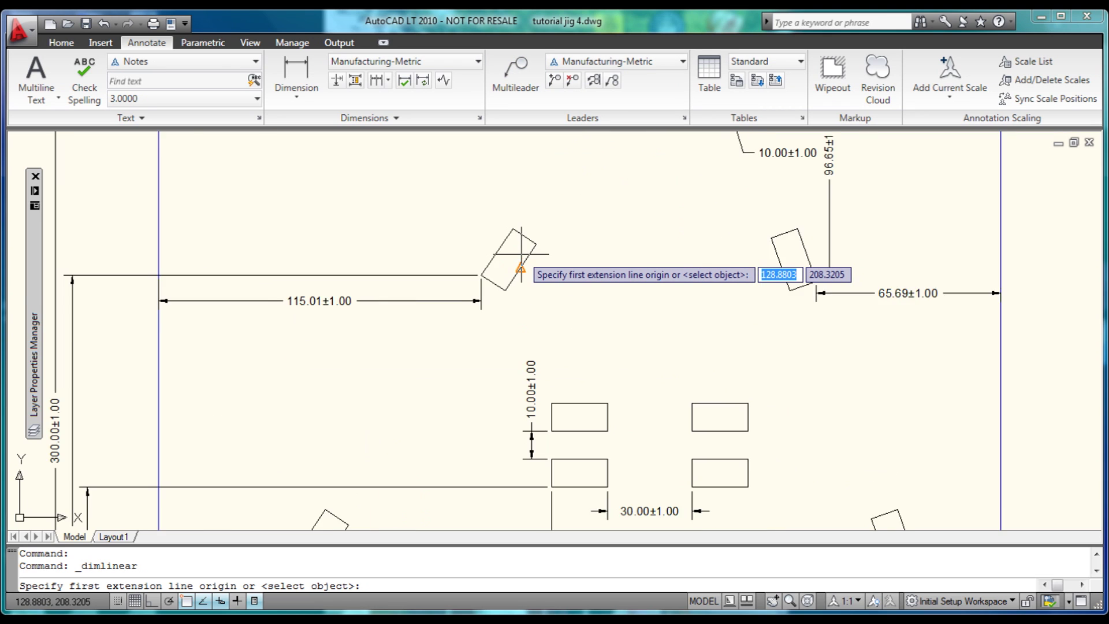
pyautogui.click(492, 259)
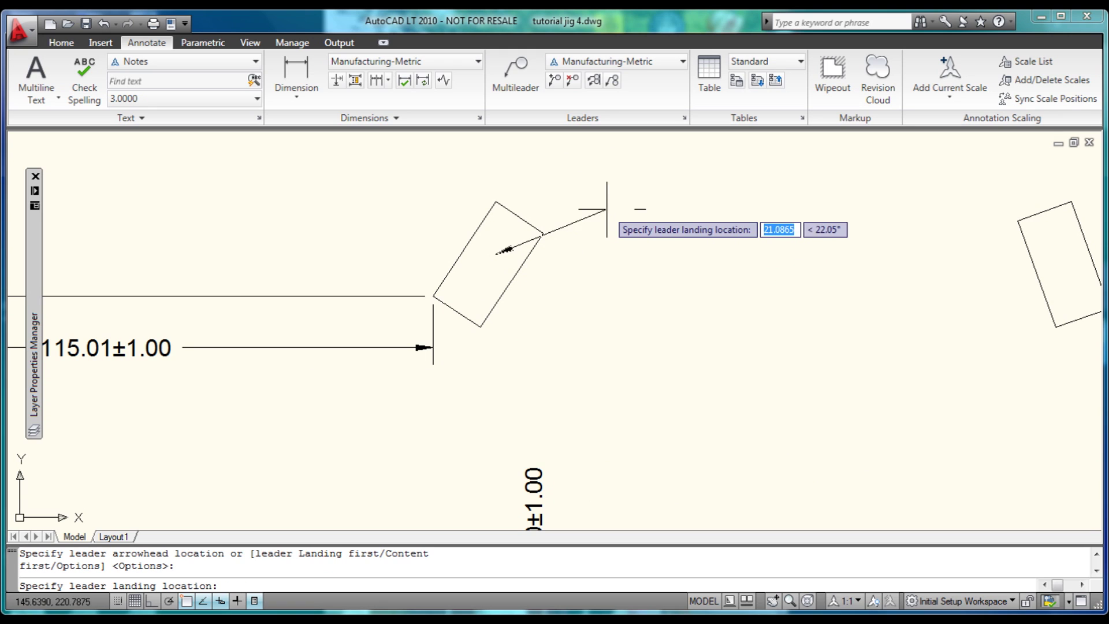
pyautogui.click(603, 210)
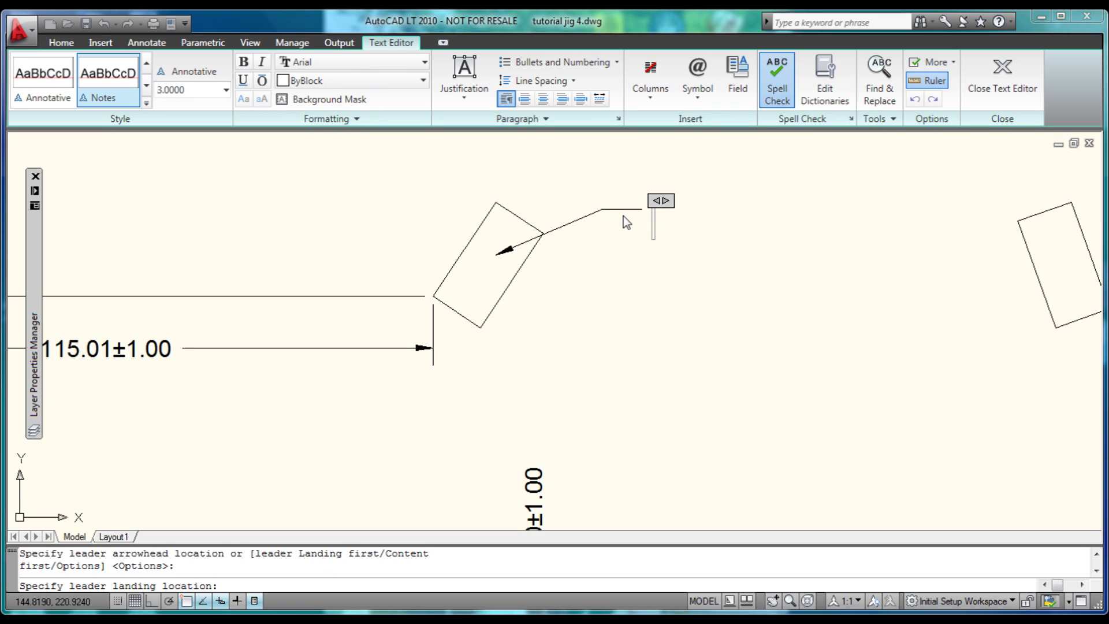
pyautogui.write('A')
pyautogui.click(689, 265)
pyautogui.scroll(-3, 720, 258)
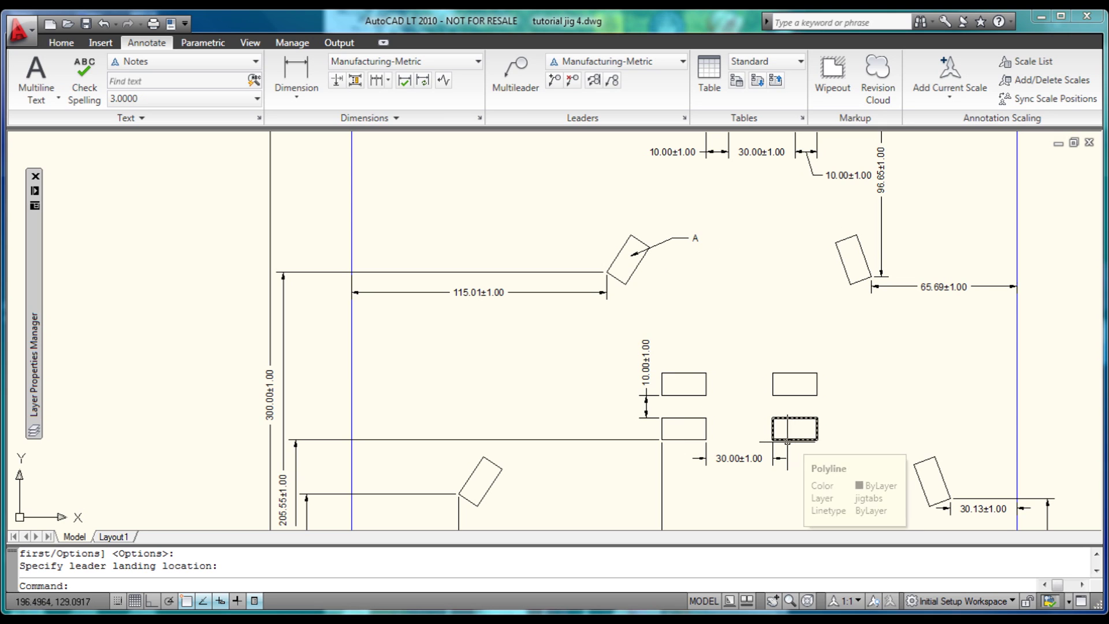
# Create a multiline text note outside the plate's upper-right corner, beginning "A All boxes marked A have a nominal dimension of".
pyautogui.scroll(-1, 791, 440)
pyautogui.moveTo(791, 441); pyautogui.dragTo(450, 377, button='middle')
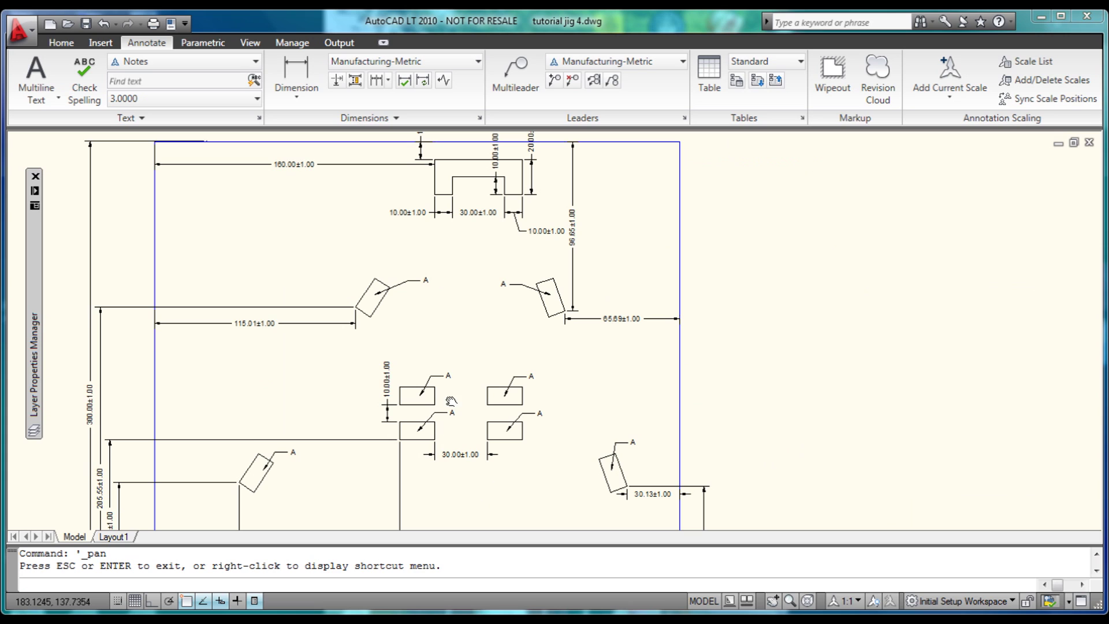
pyautogui.click(36, 72)
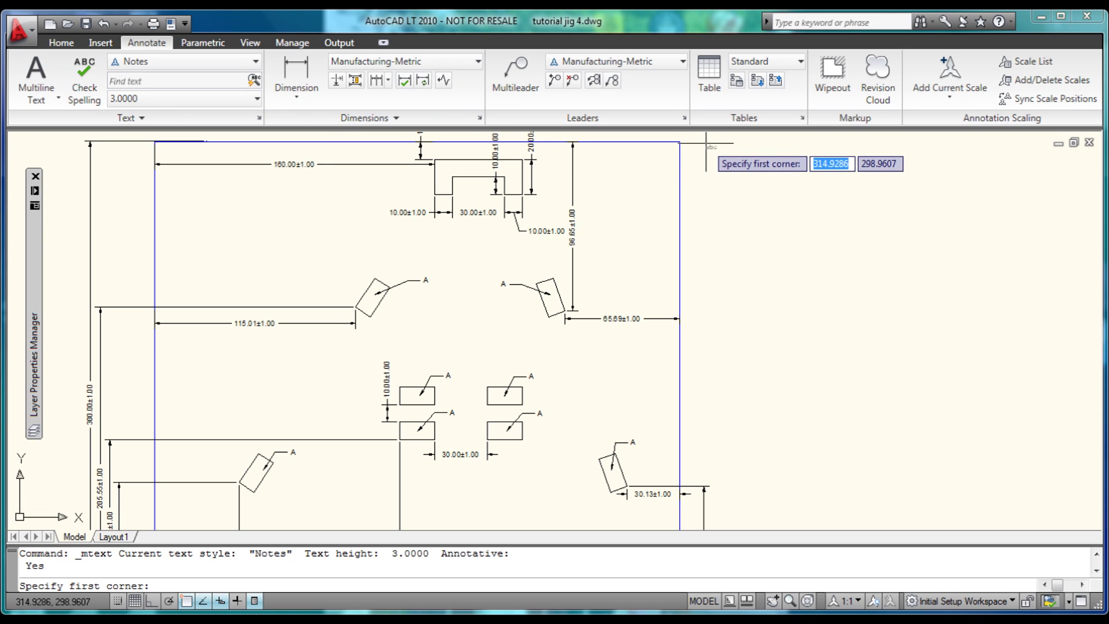
pyautogui.click(762, 144)
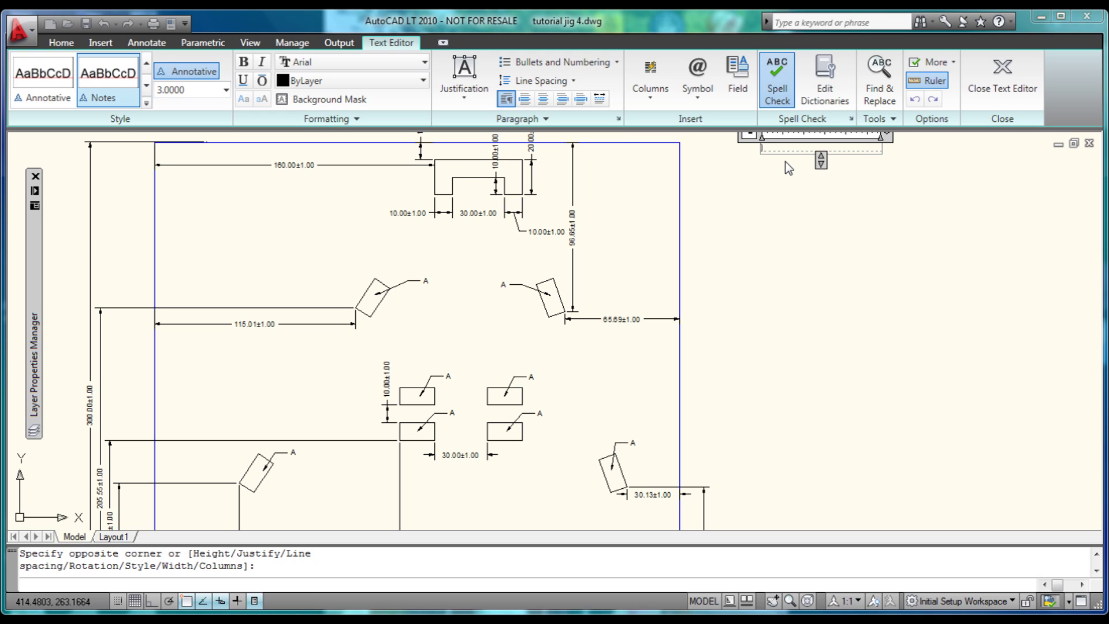
pyautogui.write('A')
pyautogui.write(' A')
pyautogui.write('ll boxes marked ')
pyautogui.write('A')
pyautogui.write(' have a')
pyautogui.write(' nominal')
pyautogui.write(' dimension of')
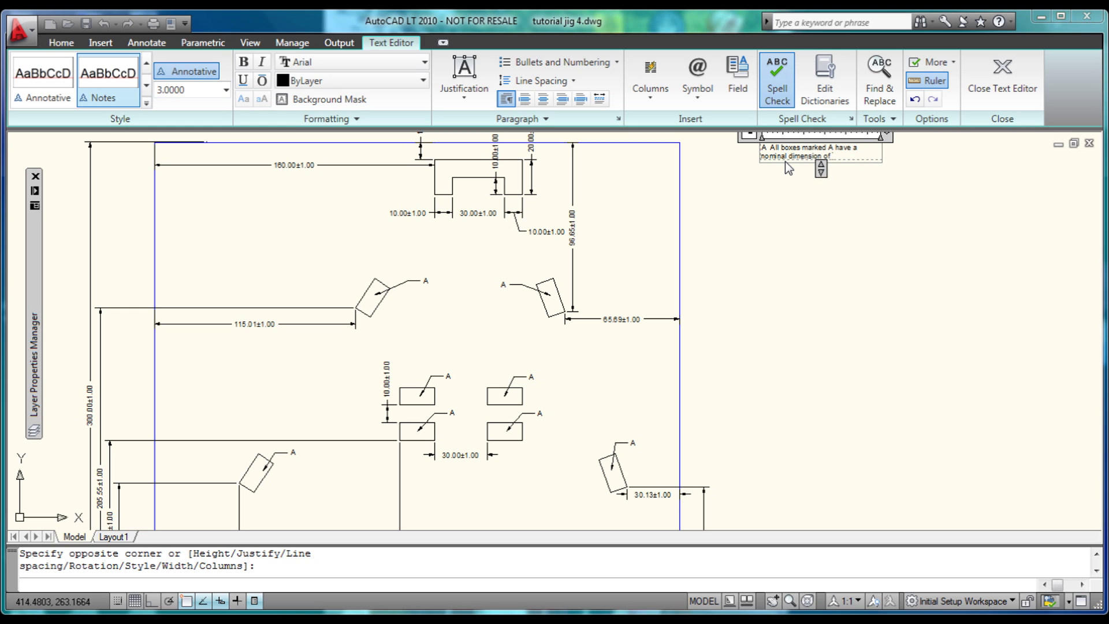
# Complete the text note with "10mm X 20mm", with spaces around the X, and finish editing.
pyautogui.write(' 10mmX20mm')
pyautogui.press('Left')
pyautogui.press('Left')
pyautogui.press('Left')
pyautogui.press('Left')
pyautogui.press('Left')
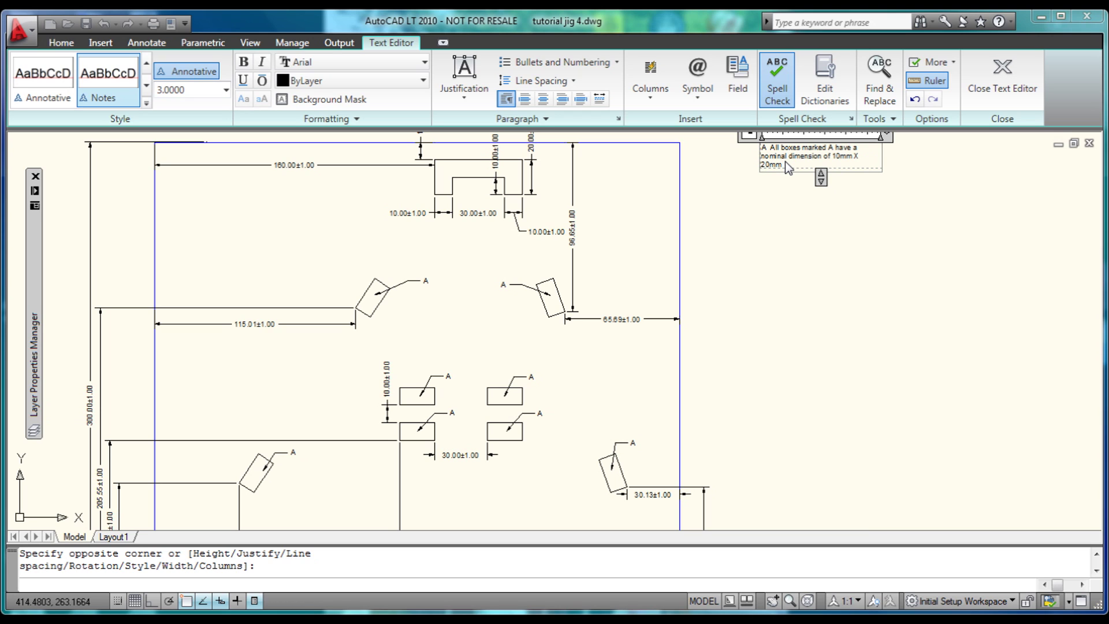
pyautogui.click(760, 225)
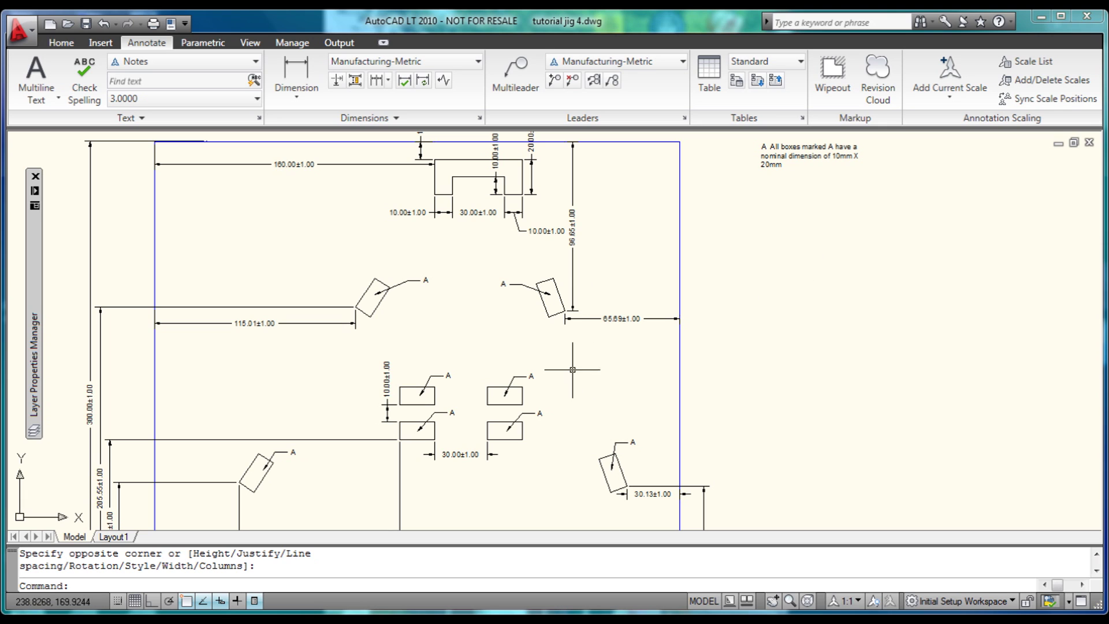
# Set the current linetype to PHANTOM.
pyautogui.click(50, 44)
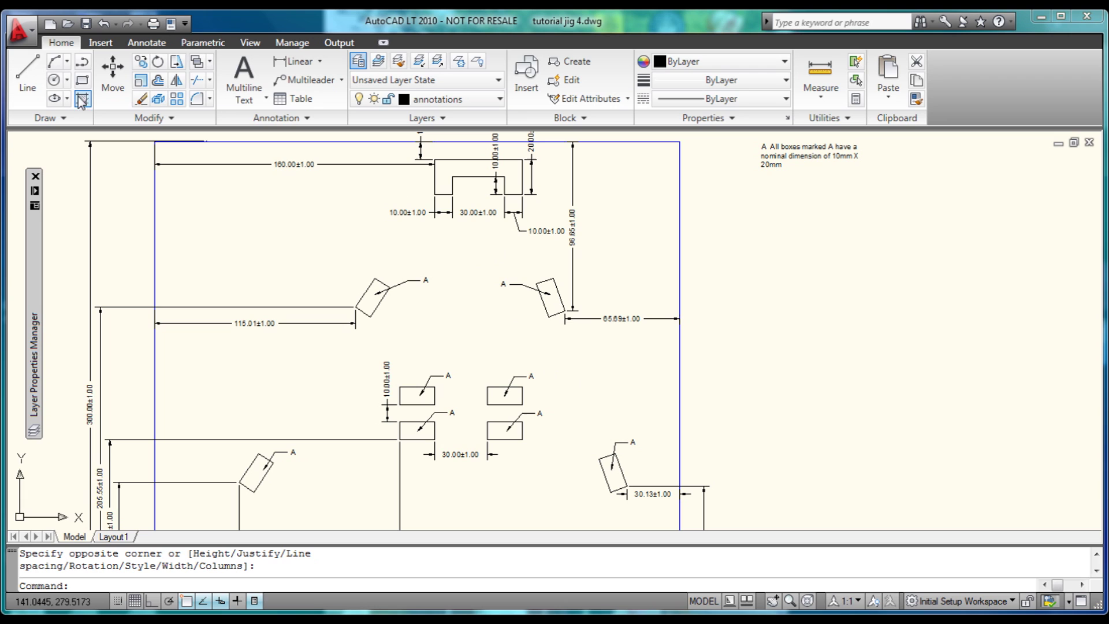
pyautogui.click(754, 102)
pyautogui.click(745, 215)
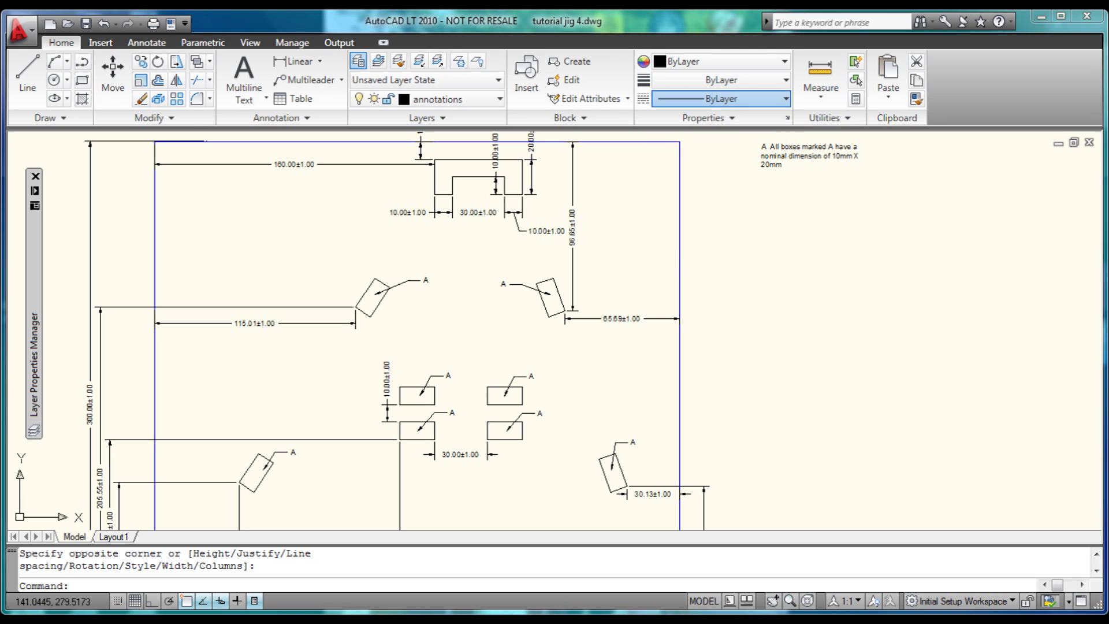
# Draw a horizontal 10 mm reference line extending rightward from the lowest corner of the upper-left tilted box.
pyautogui.click(22, 75)
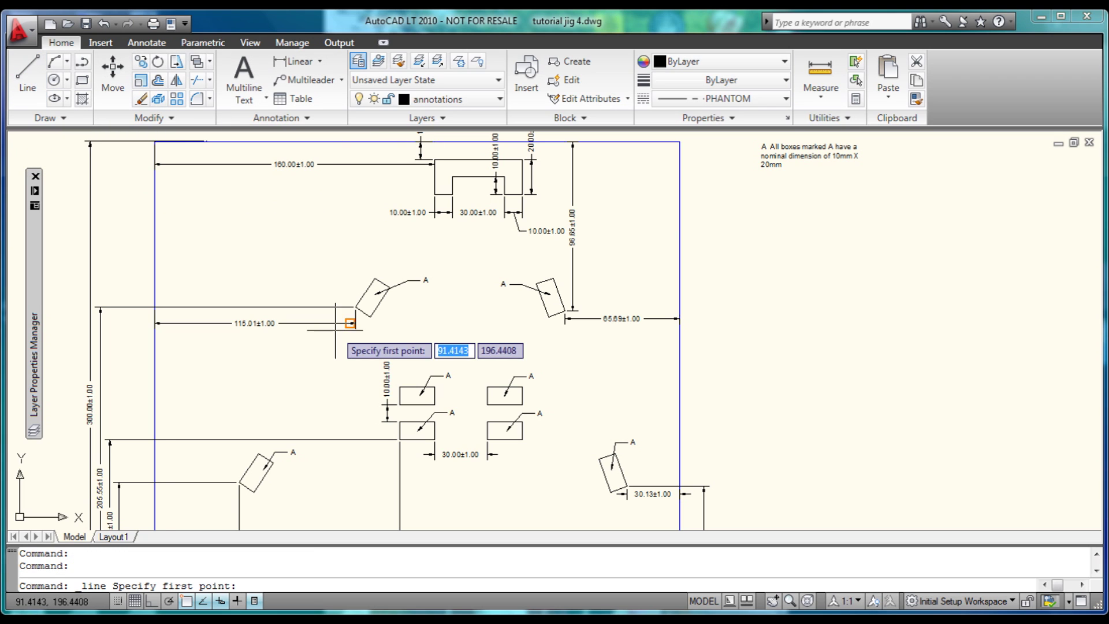
pyautogui.click(370, 317)
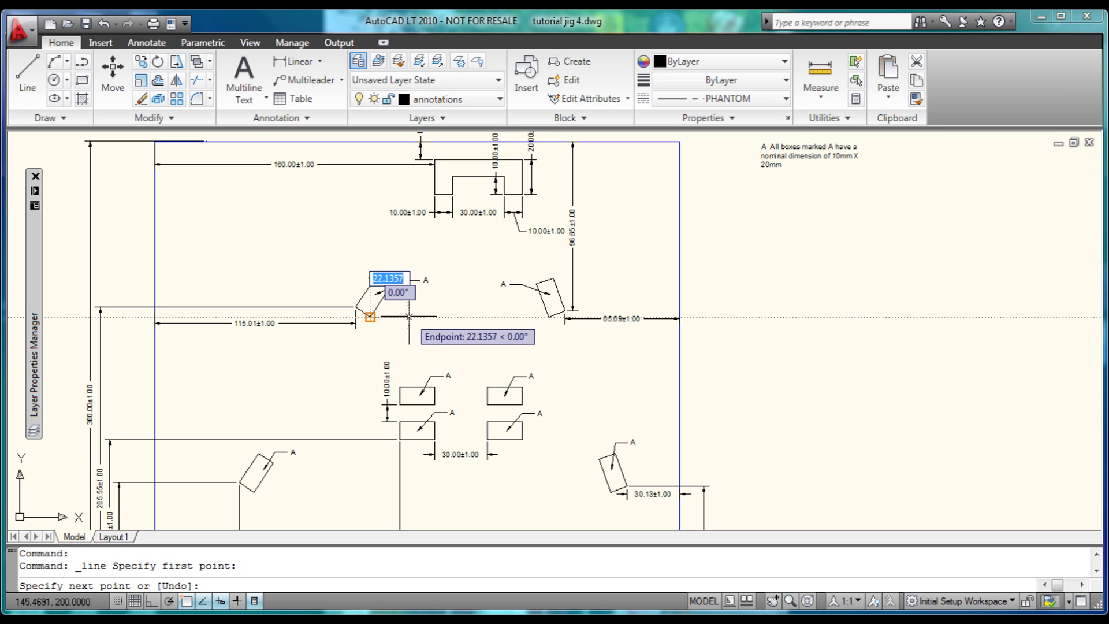
pyautogui.write('10')
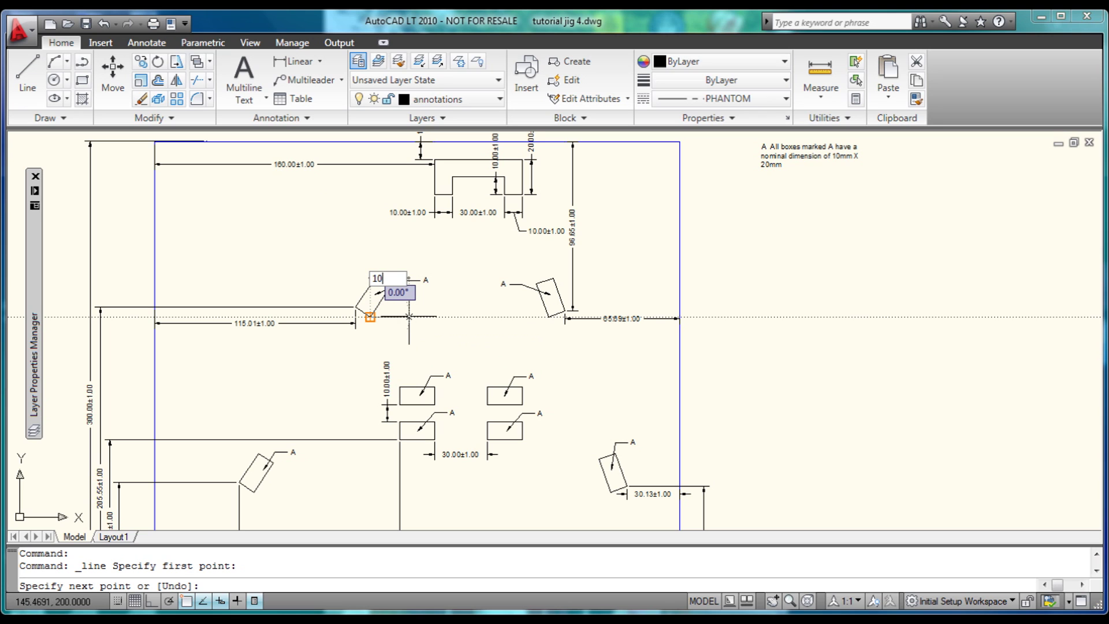
pyautogui.press('Return')
pyautogui.rightClick(451, 318)
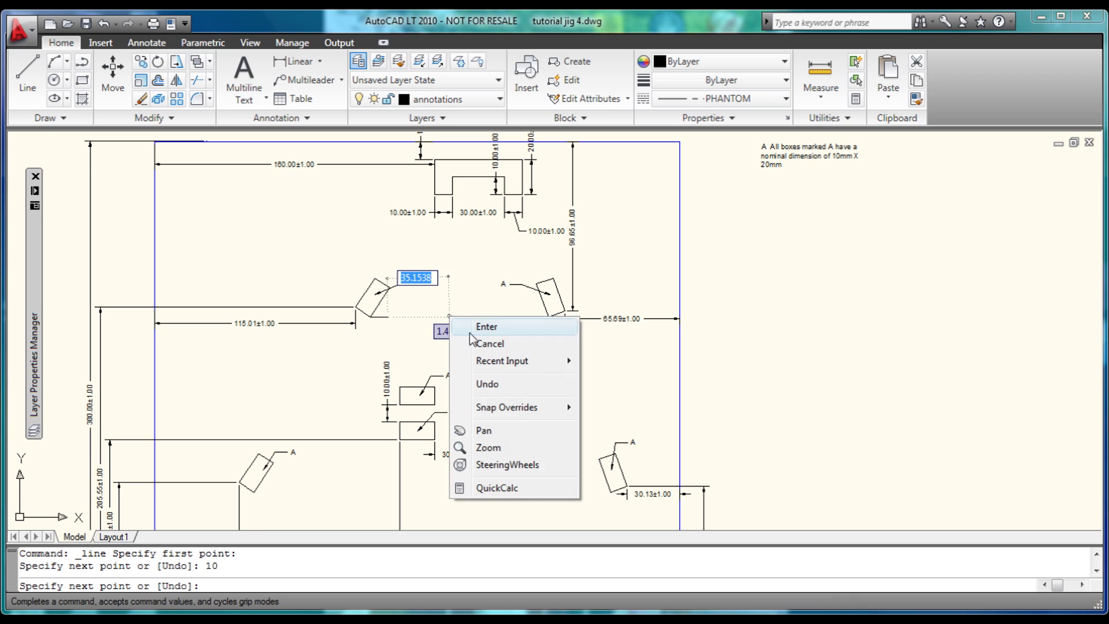
pyautogui.click(471, 331)
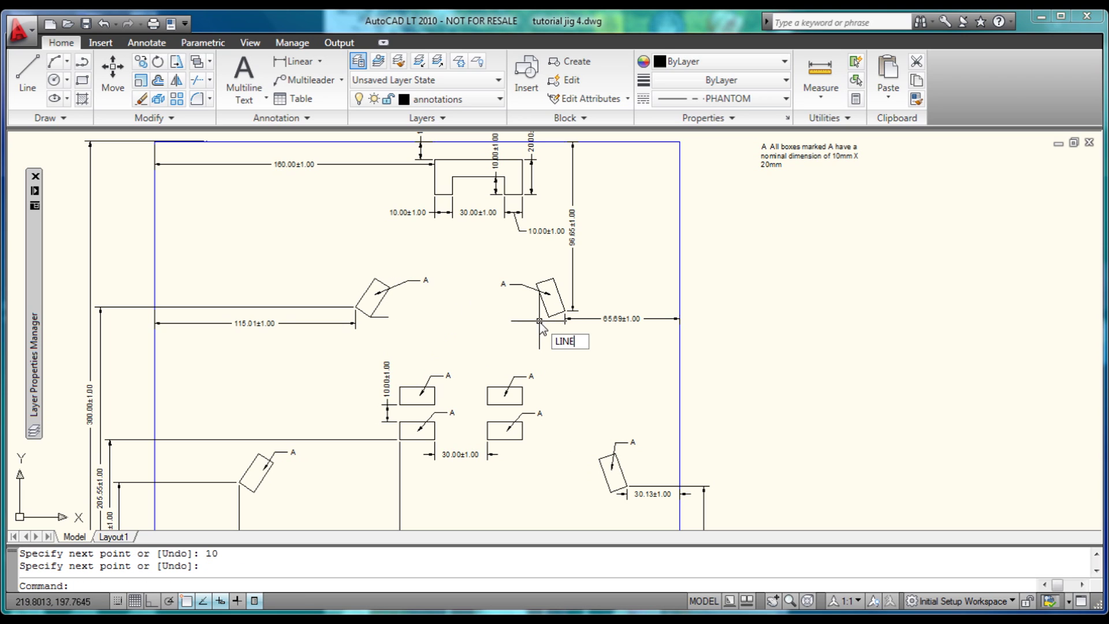
# Draw a horizontal 10 mm reference line extending leftward from the lowest corner of the upper-right tilted box.
pyautogui.press('Return')
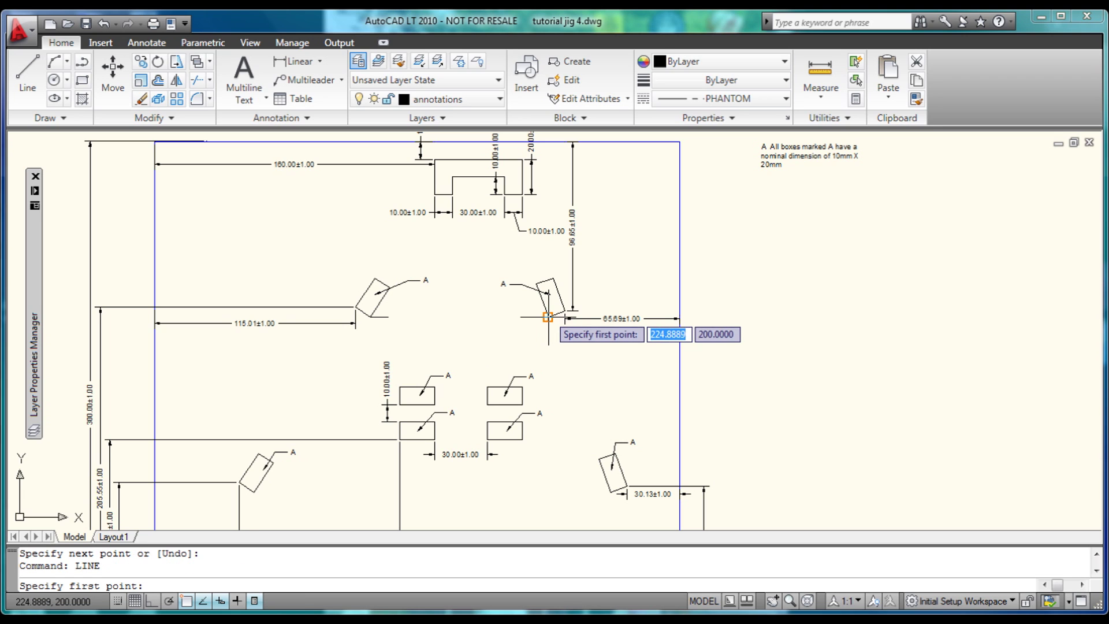
pyautogui.click(547, 316)
pyautogui.write('10')
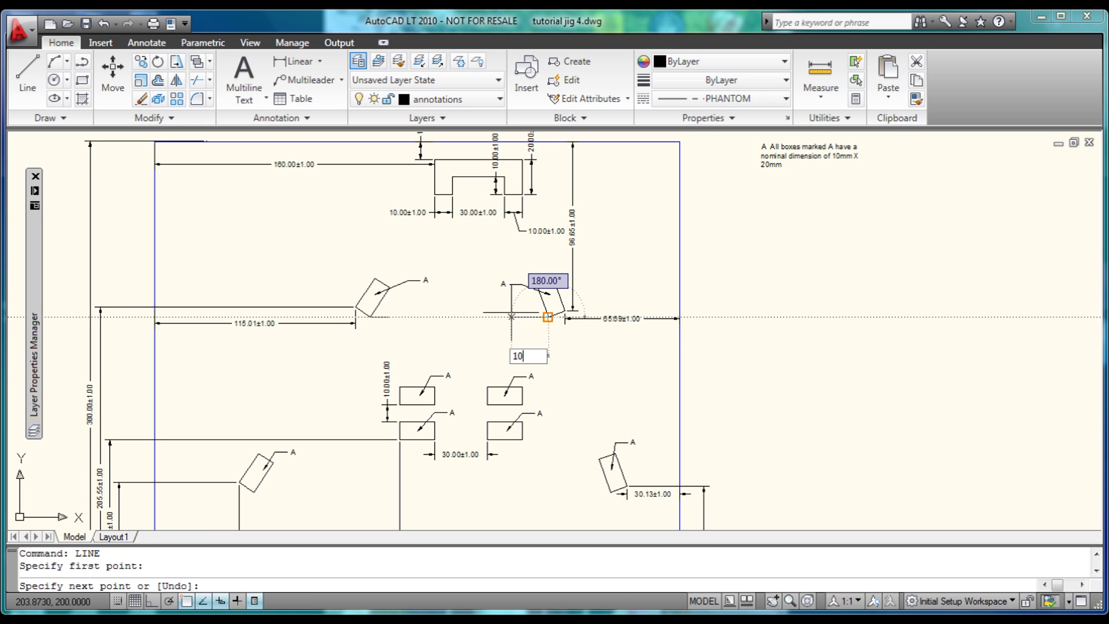
pyautogui.press('Return')
pyautogui.rightClick(511, 311)
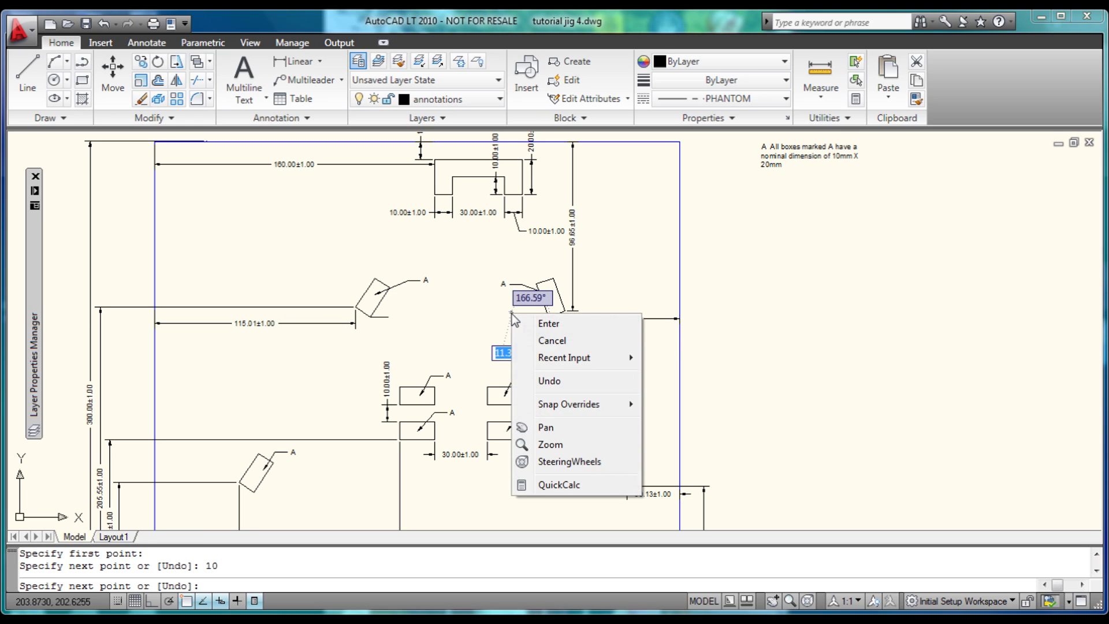
pyautogui.click(561, 327)
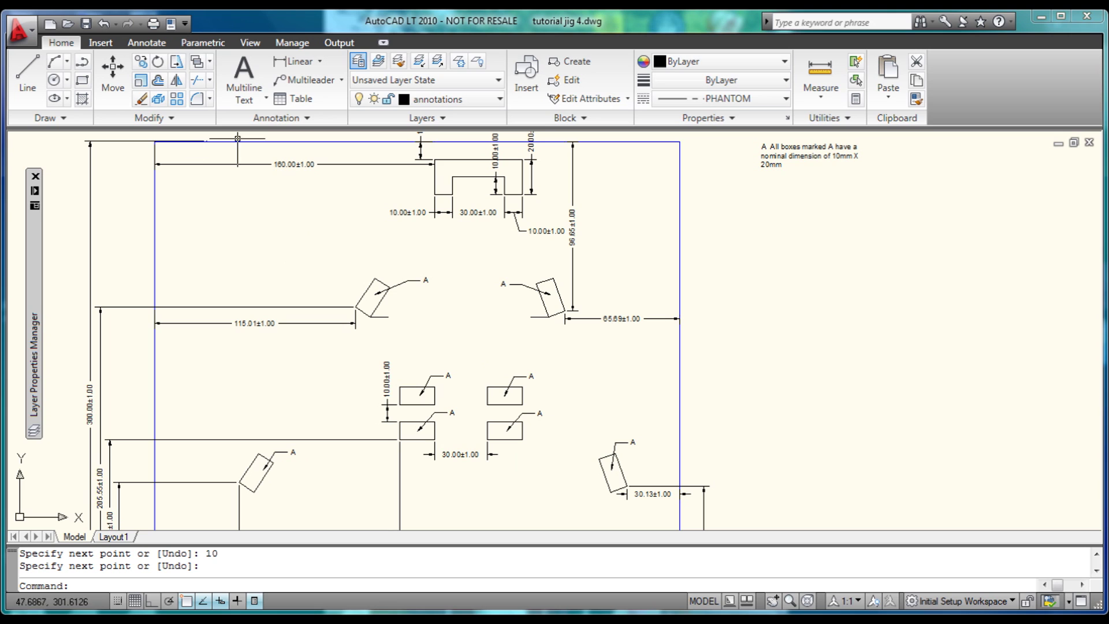
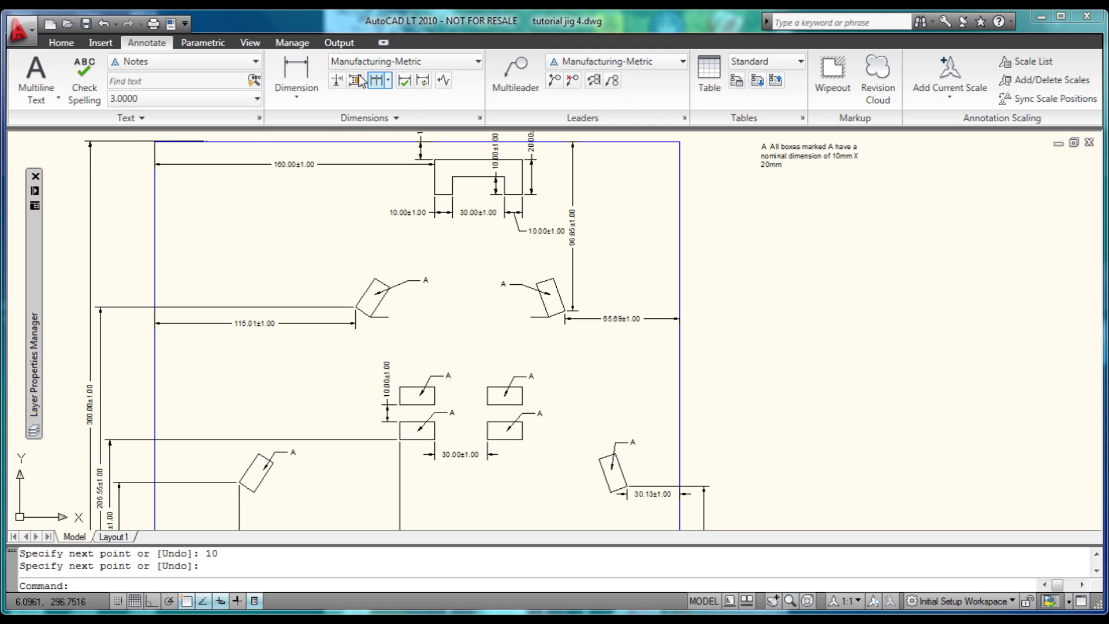
# Add an angular dimension between the upper-left tilted box's long lower-right edge and its phantom line, placing the arc right of the box.
pyautogui.click(296, 97)
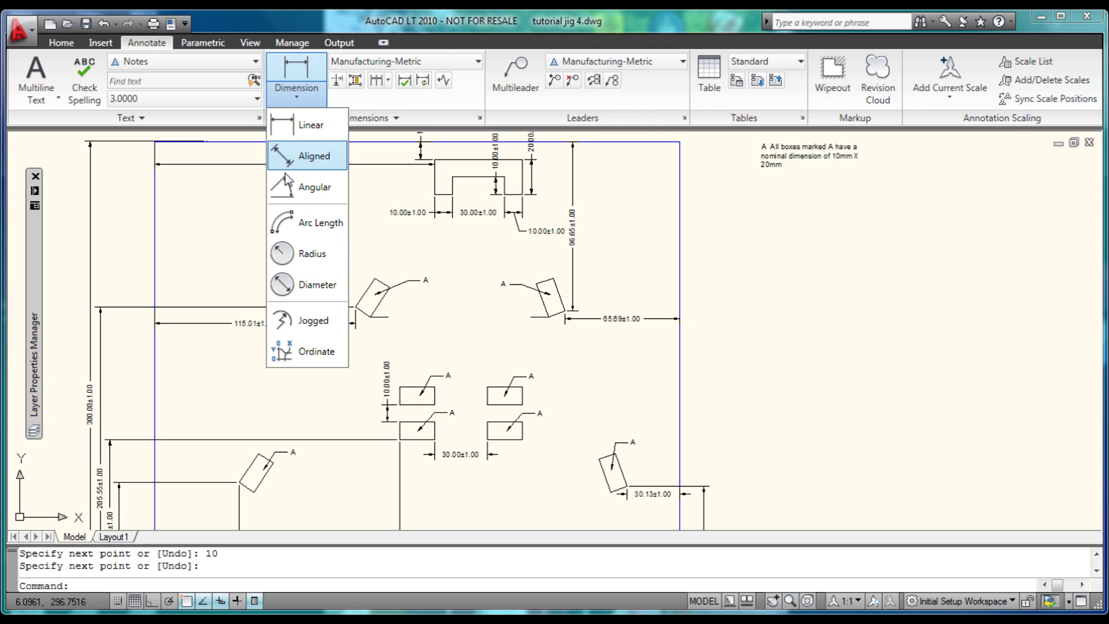
pyautogui.click(309, 187)
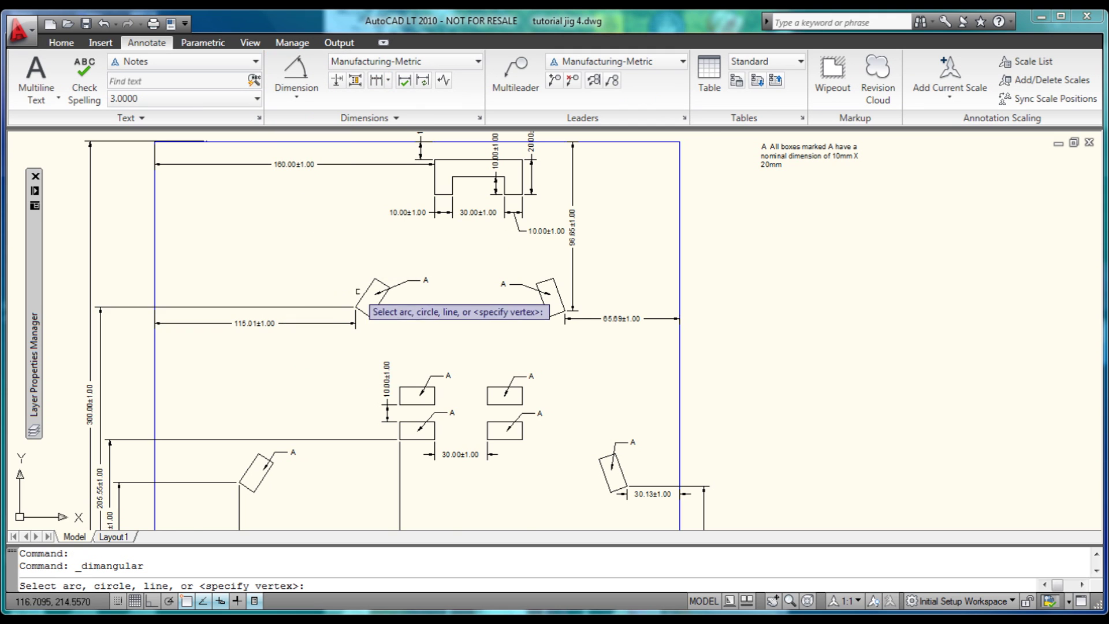
pyautogui.scroll(6, 354, 346)
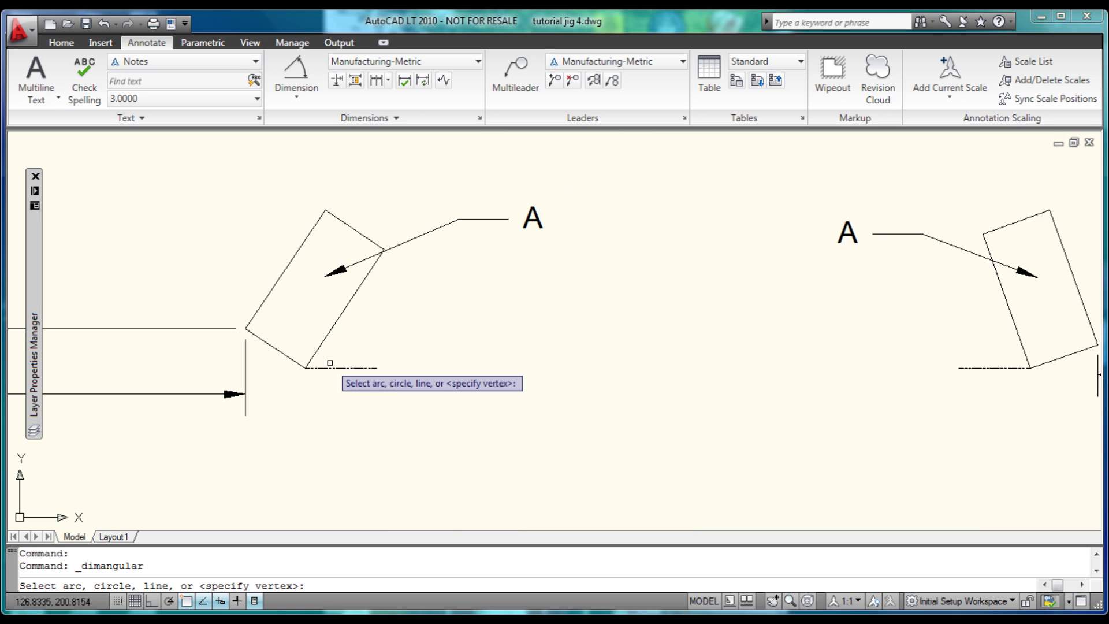
pyautogui.click(335, 323)
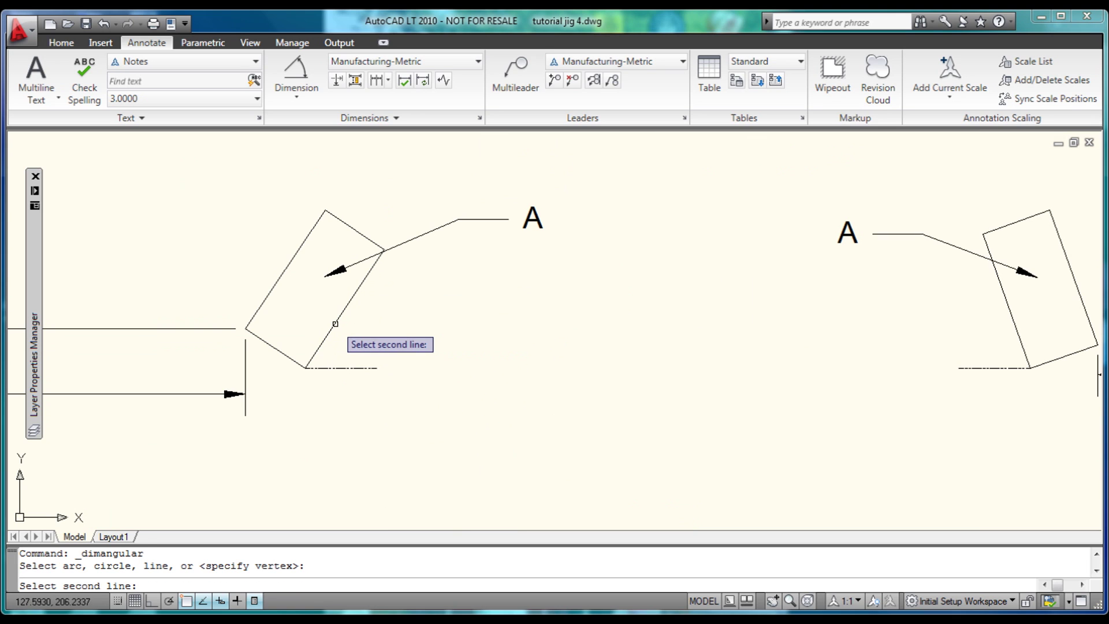
pyautogui.click(347, 368)
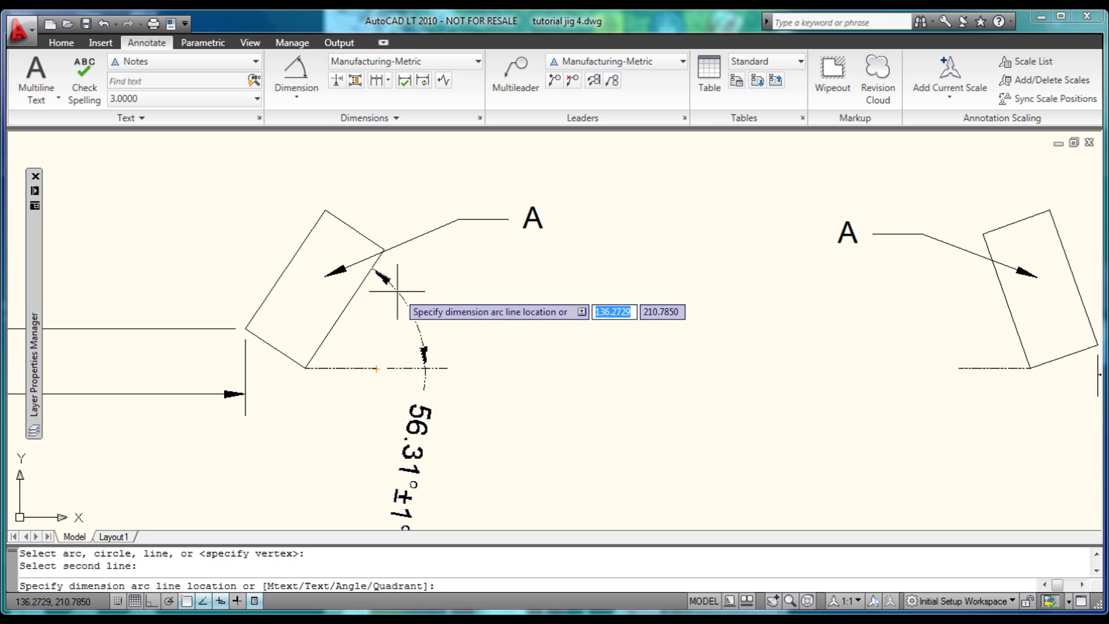
pyautogui.click(400, 294)
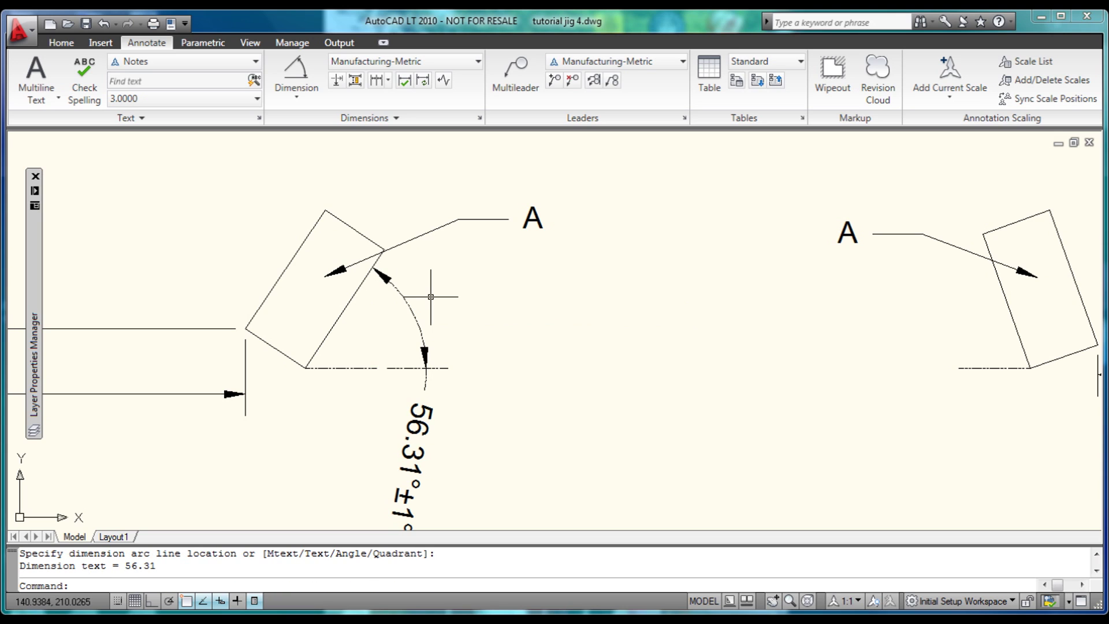
# Add an angular dimension between the upper-right tilted box's phantom line and its long left edge, placing the arc left of the box.
pyautogui.press('Up')
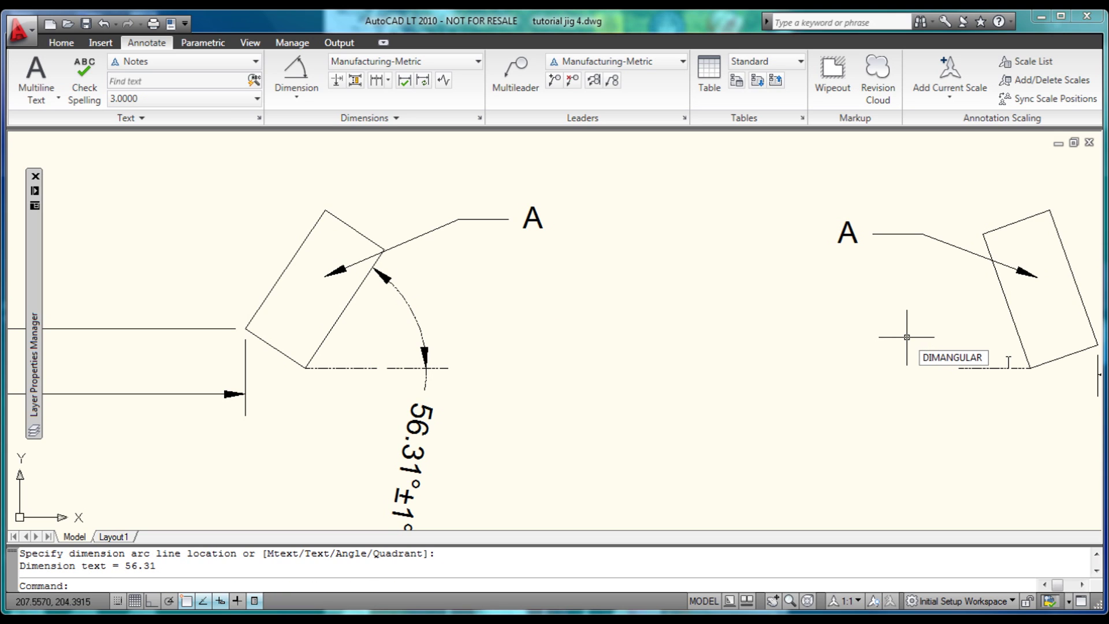
pyautogui.press('Return')
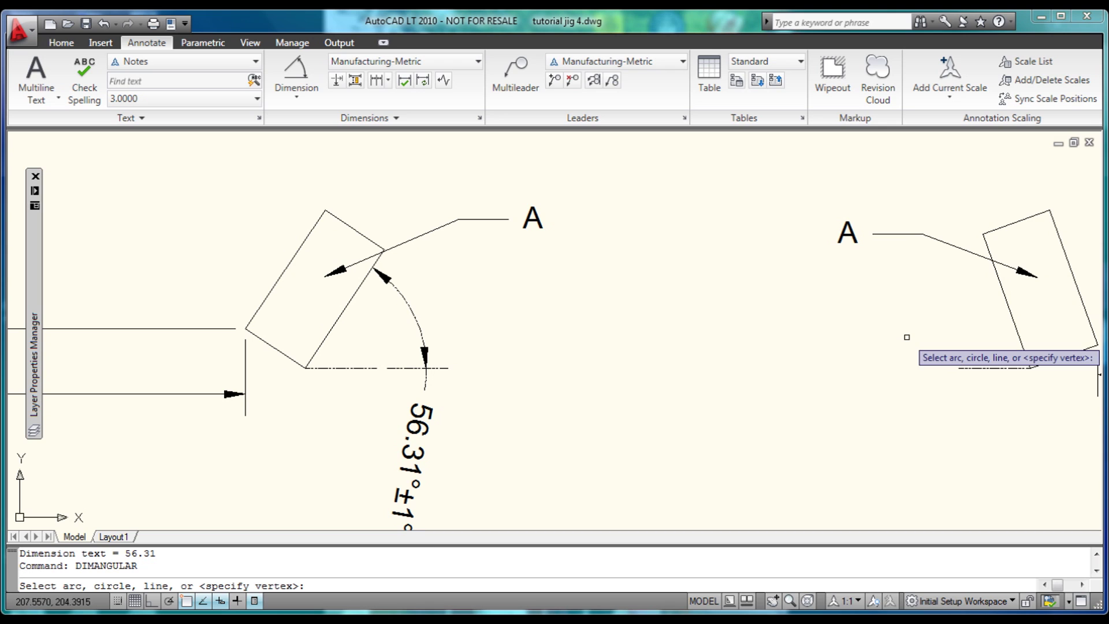
pyautogui.click(1003, 367)
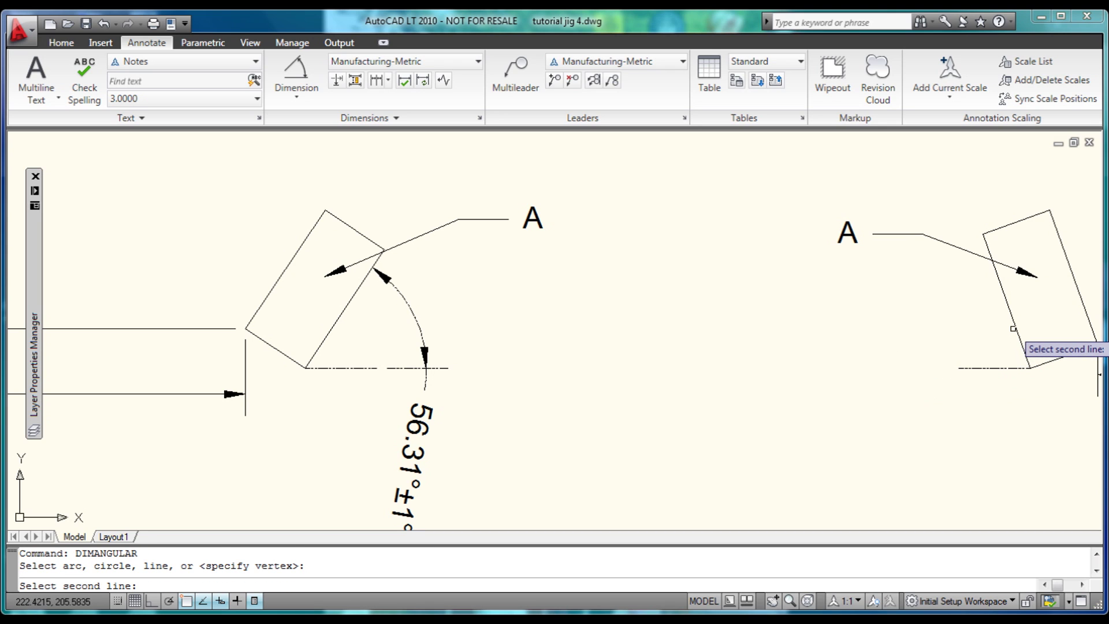
pyautogui.click(1013, 328)
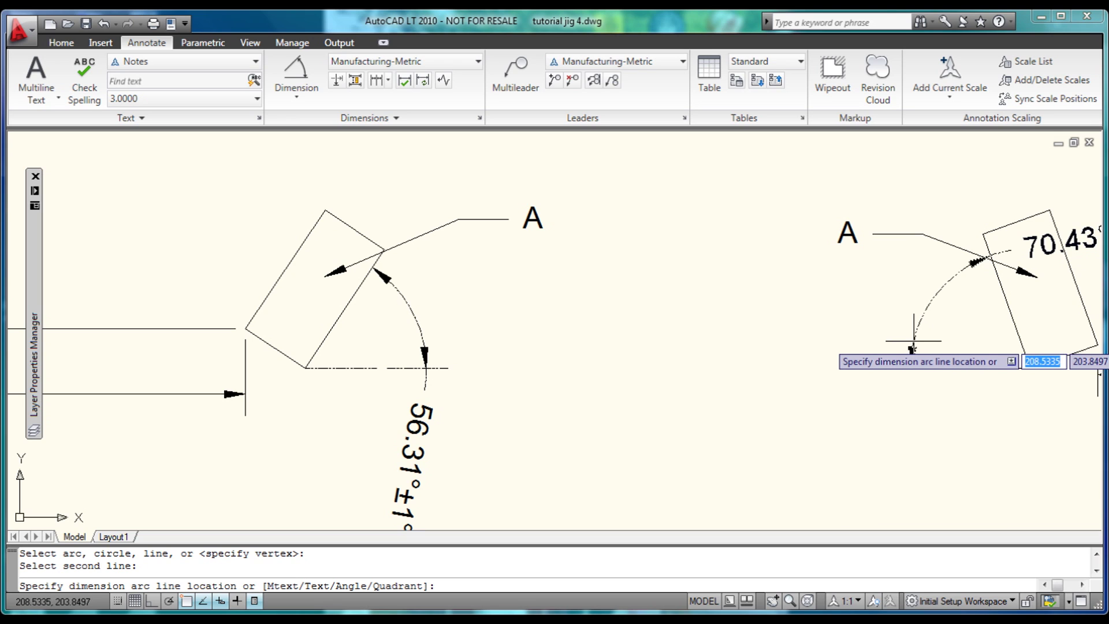
pyautogui.click(914, 341)
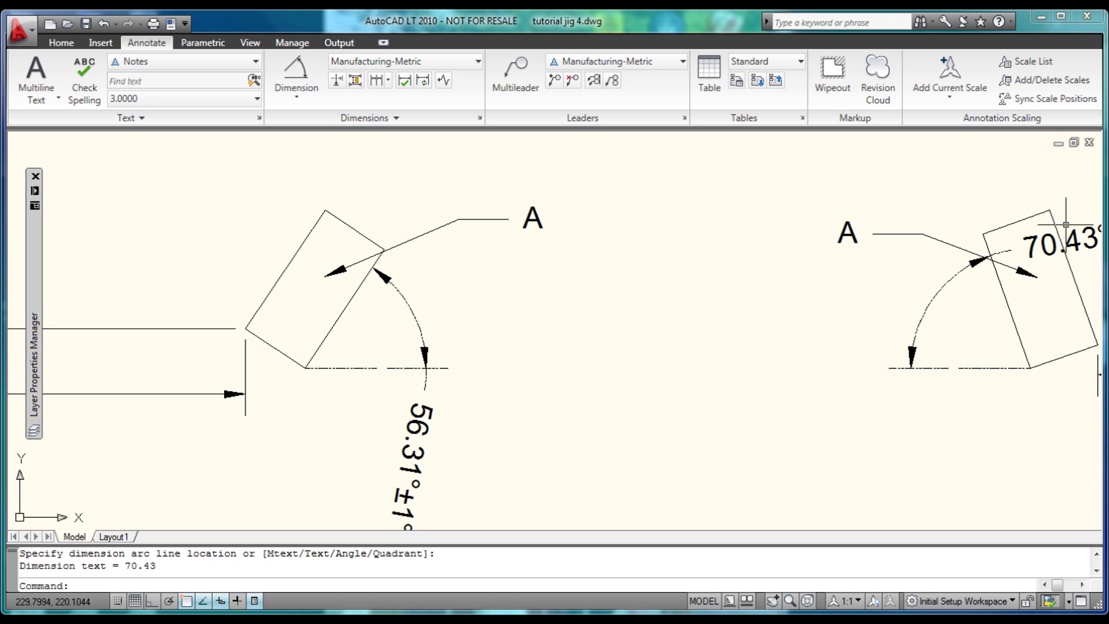
# Move the upper-right box's angular dimension text off the box to below its phantom reference line, and clear the selection.
pyautogui.rightClick(685, 325)
pyautogui.click(751, 512)
pyautogui.moveTo(858, 340)
pyautogui.mouseDown()
pyautogui.moveTo(706, 289)
pyautogui.moveTo(729, 258)
pyautogui.mouseUp()
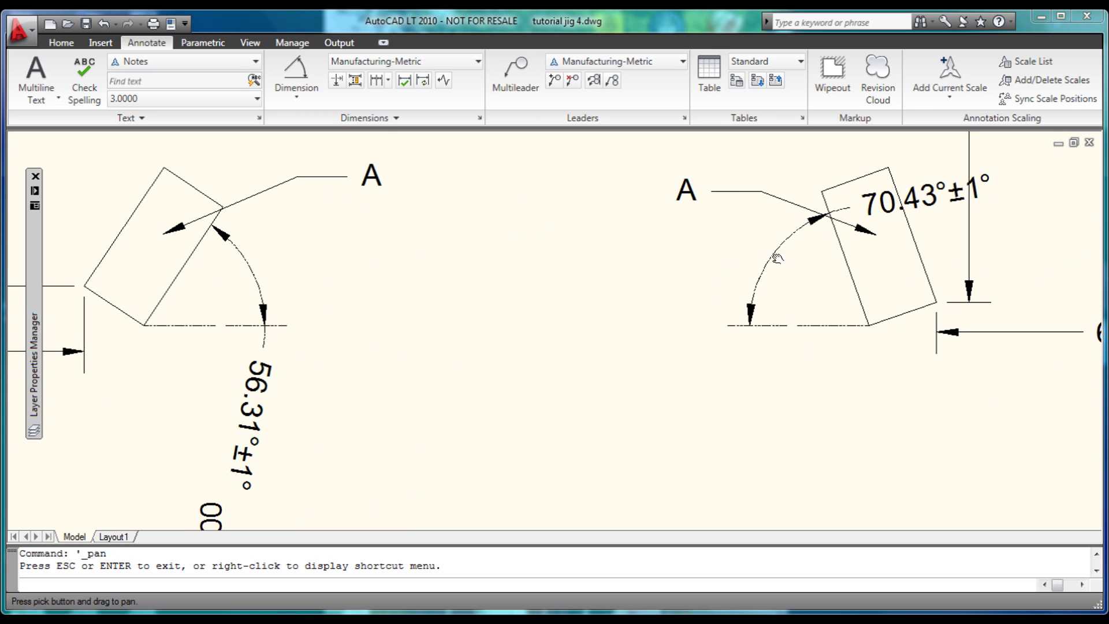
pyautogui.rightClick(752, 258)
pyautogui.click(771, 260)
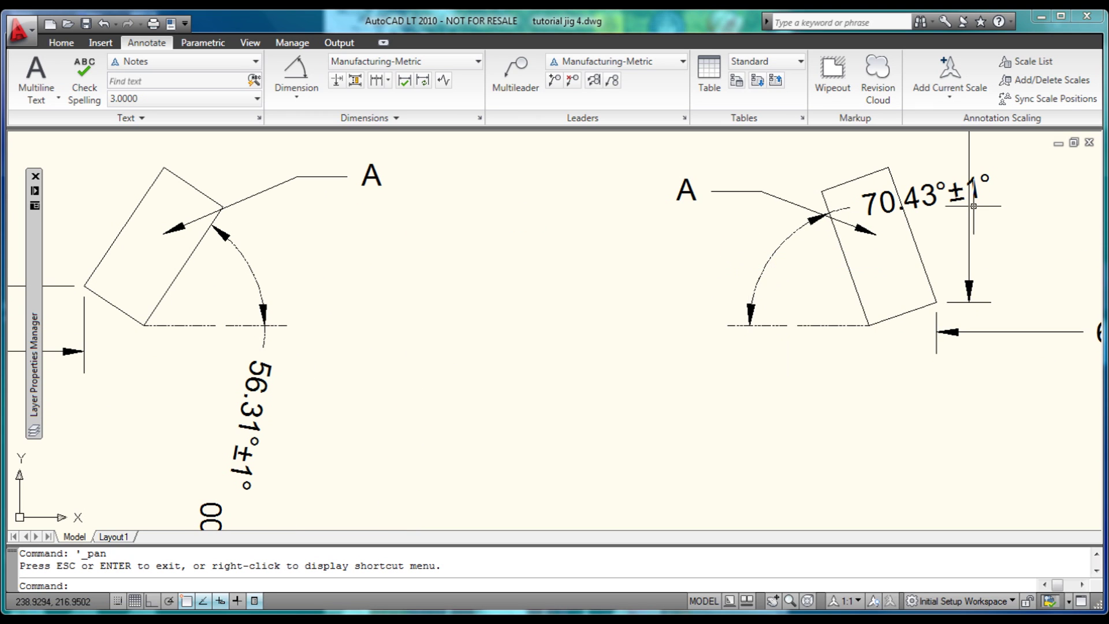
pyautogui.click(781, 240)
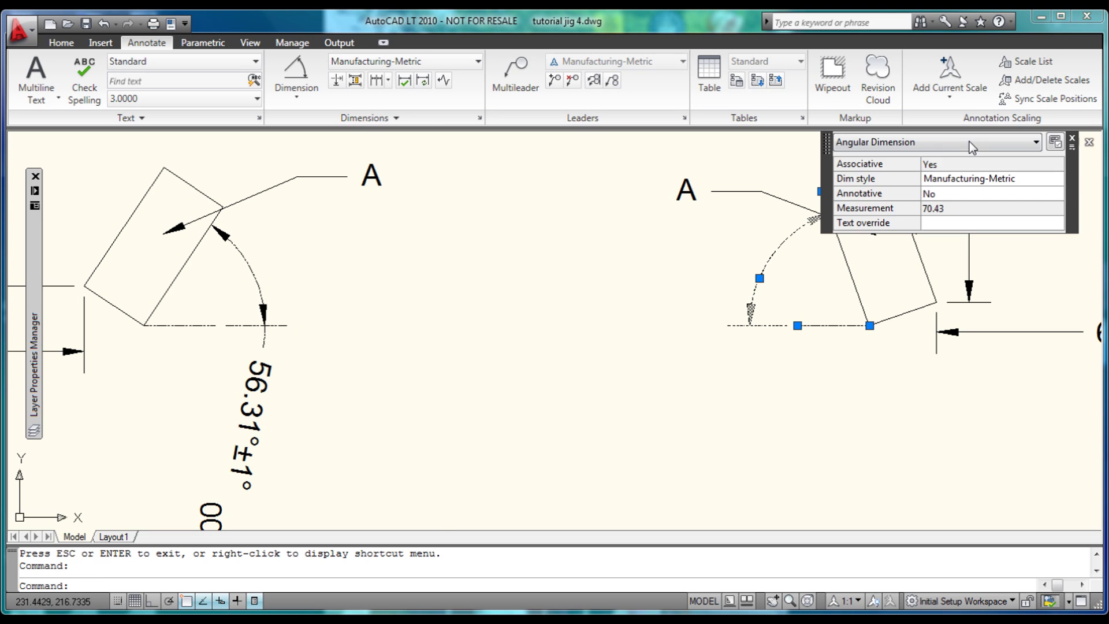
pyautogui.moveTo(1065, 140)
pyautogui.mouseDown()
pyautogui.moveTo(746, 120)
pyautogui.moveTo(615, 193)
pyautogui.moveTo(517, 170)
pyautogui.mouseUp()
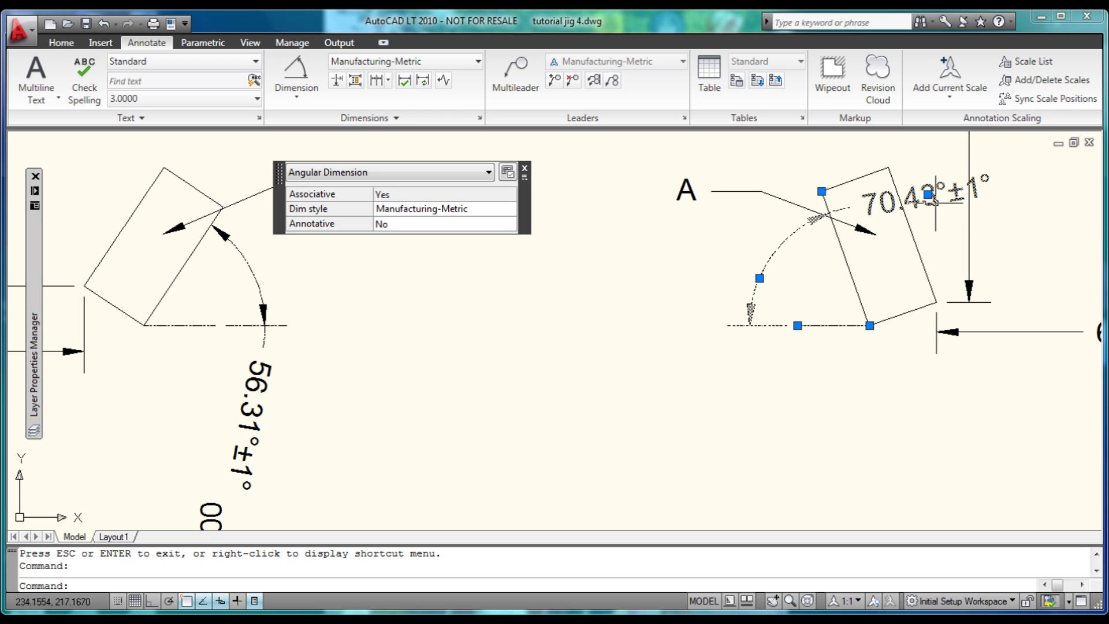
pyautogui.click(928, 194)
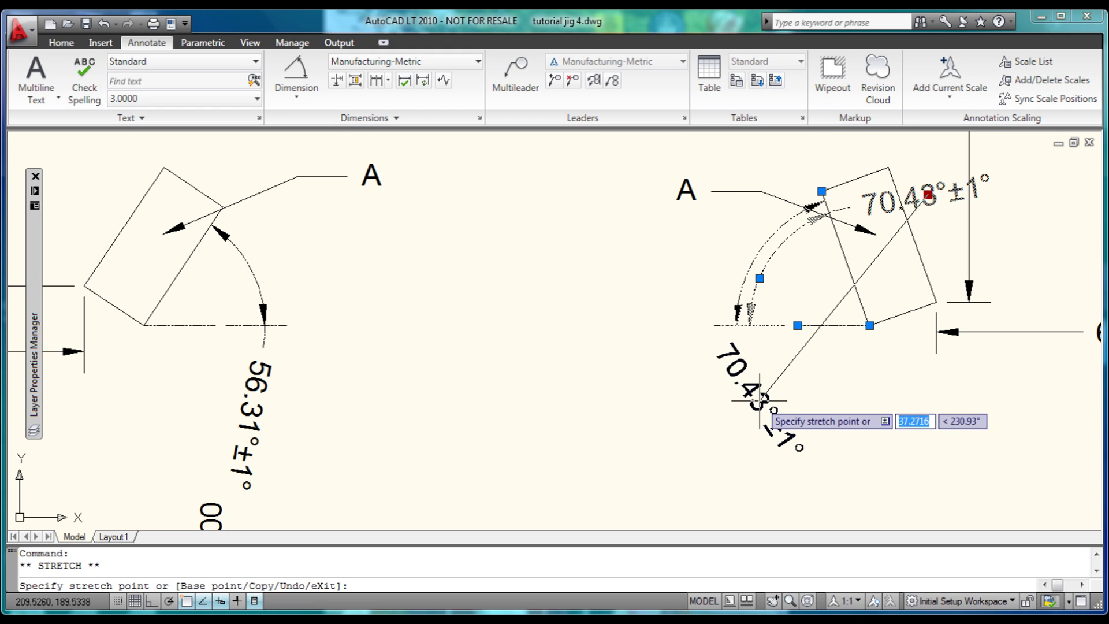
pyautogui.click(759, 401)
pyautogui.write('p')
pyautogui.press('Return')
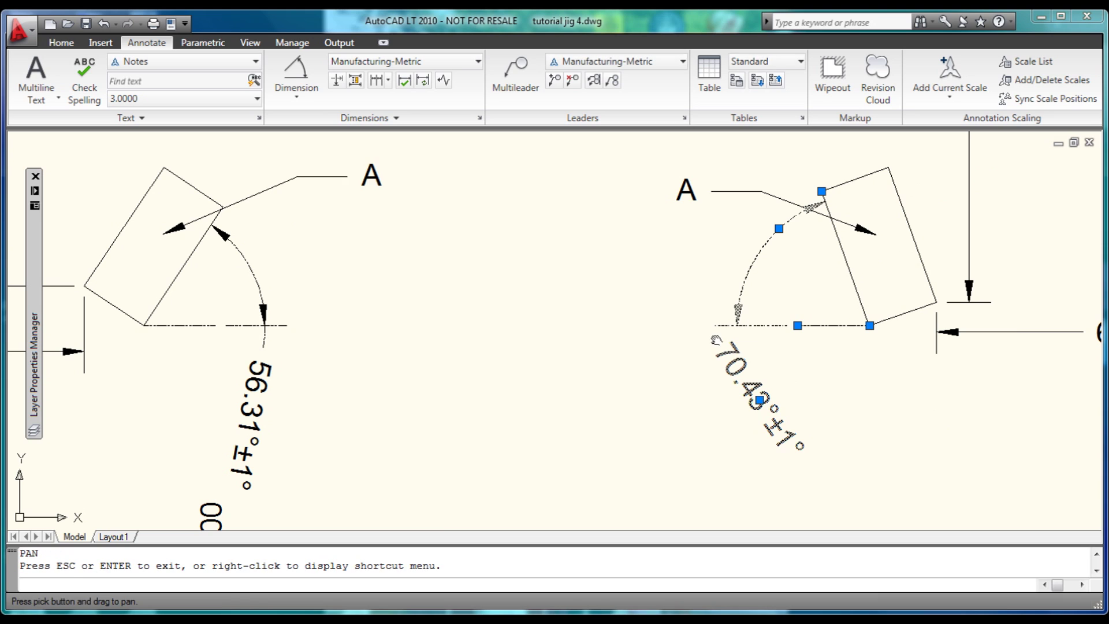
pyautogui.press('Escape')
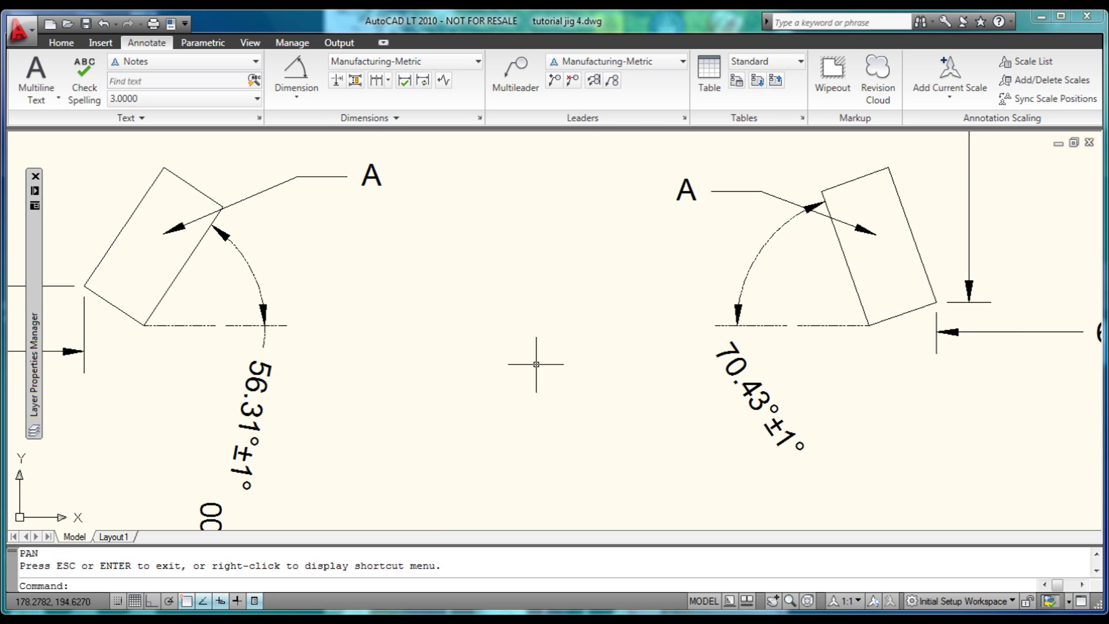
pyautogui.scroll(-4, 531, 359)
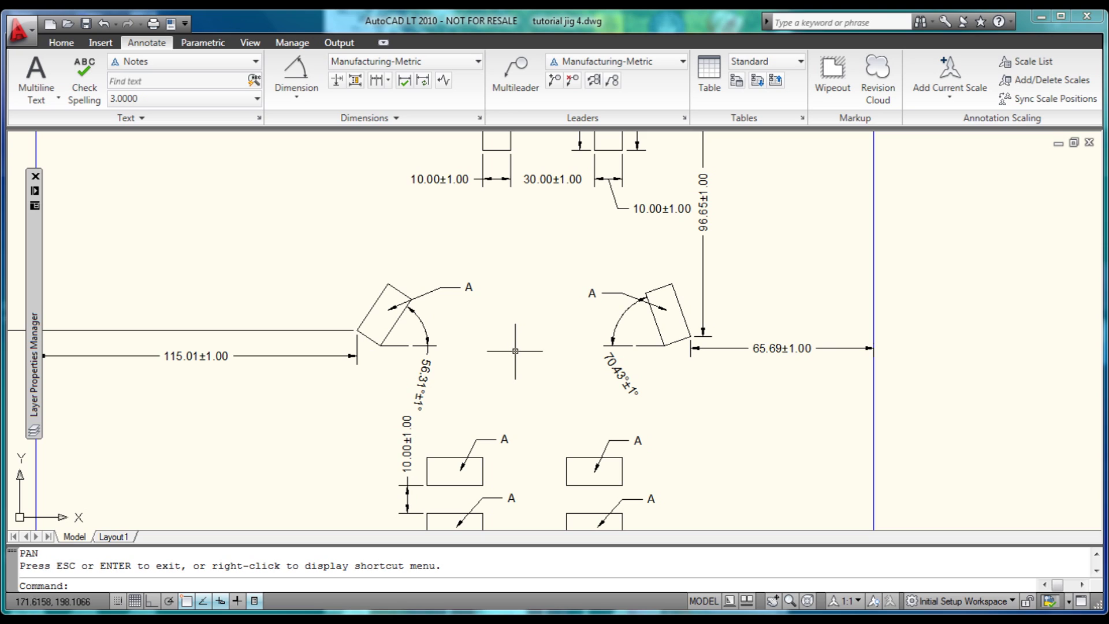
pyautogui.scroll(-2, 509, 352)
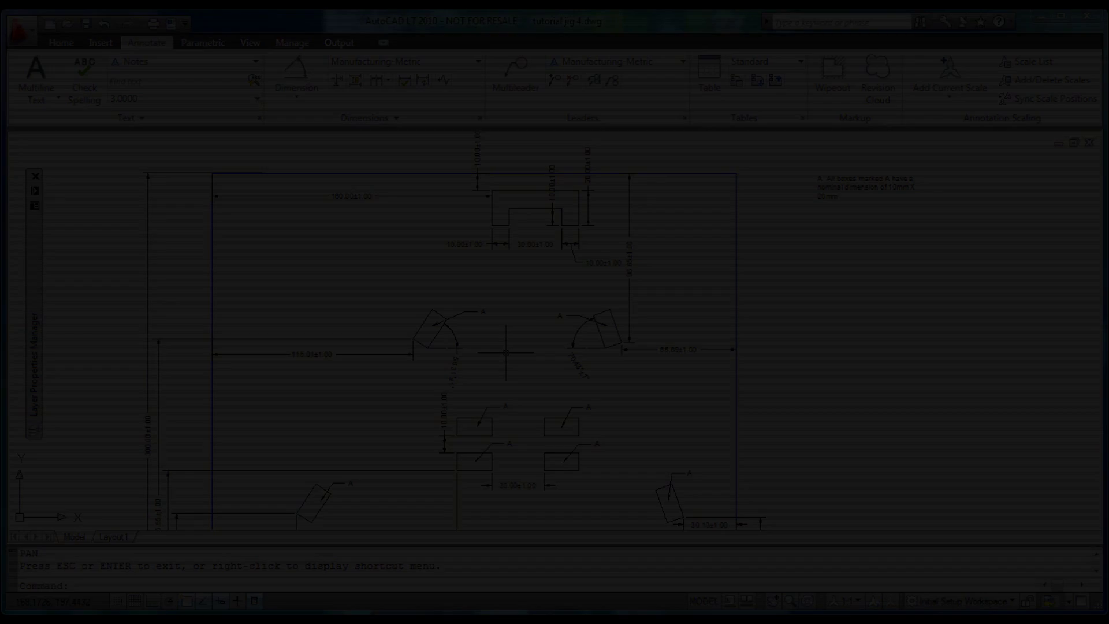